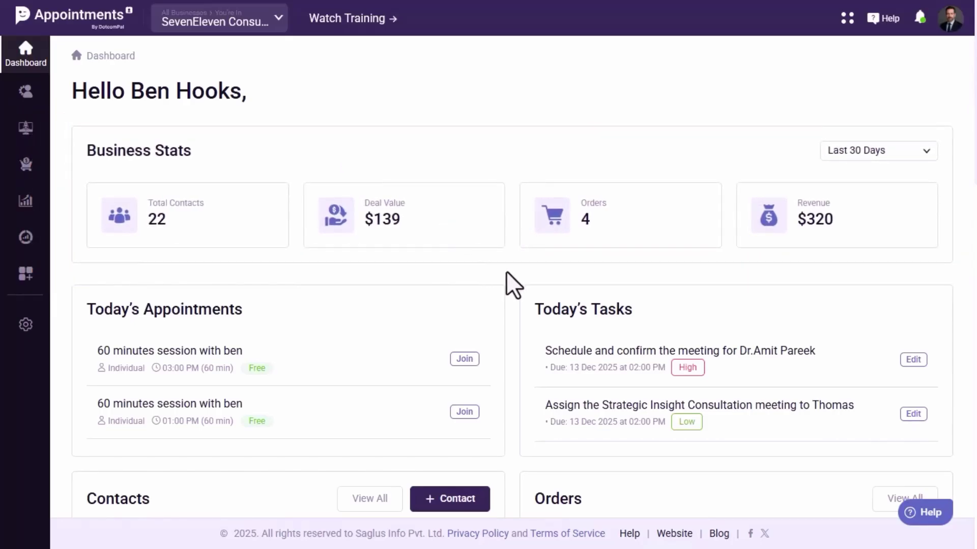
pyautogui.scroll(-1, 506, 272)
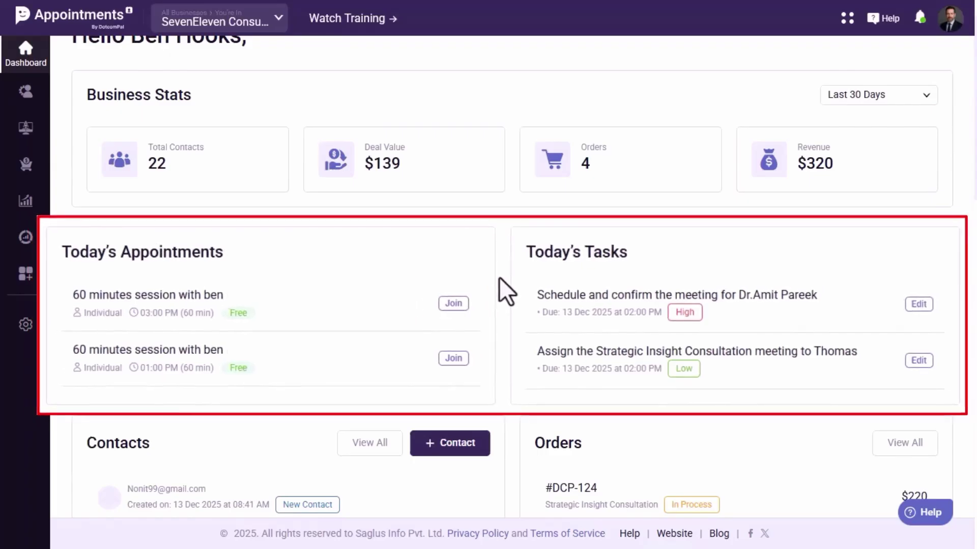
pyautogui.scroll(-5, 508, 279)
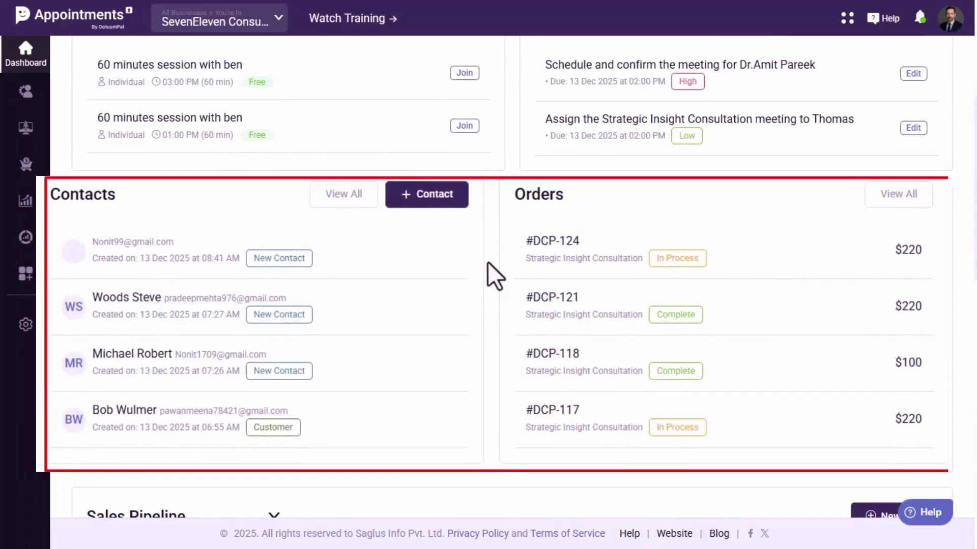
pyautogui.scroll(-5, 508, 277)
pyautogui.scroll(-2, 508, 276)
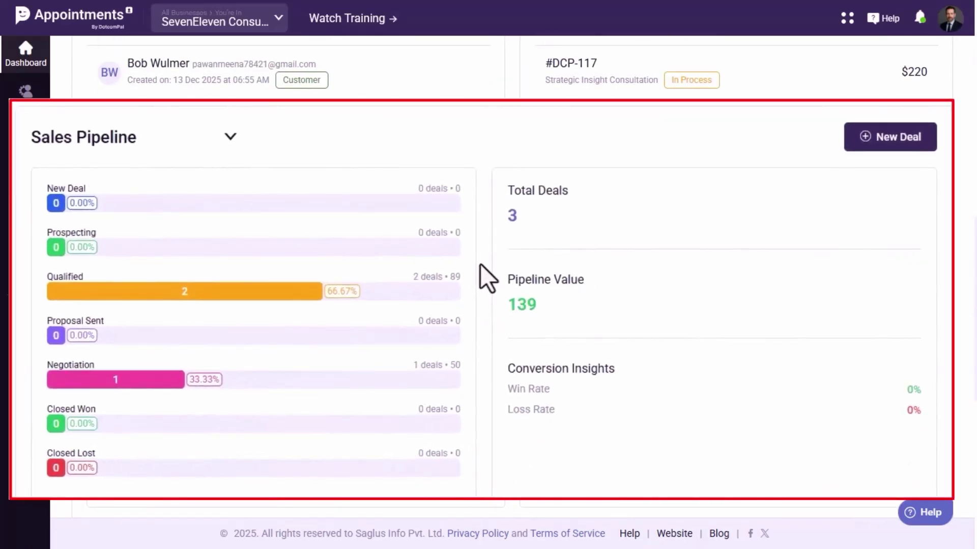
pyautogui.scroll(-3, 508, 277)
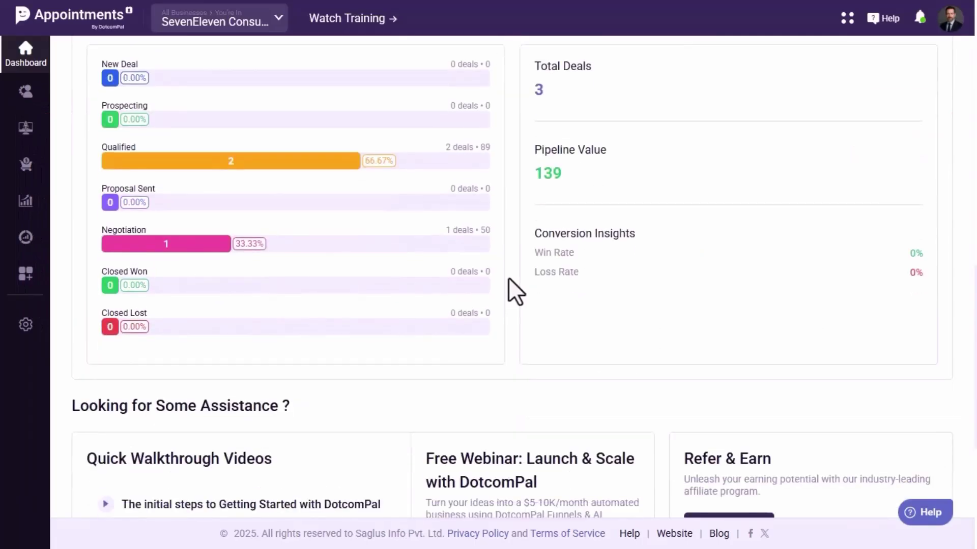
pyautogui.scroll(-5, 508, 277)
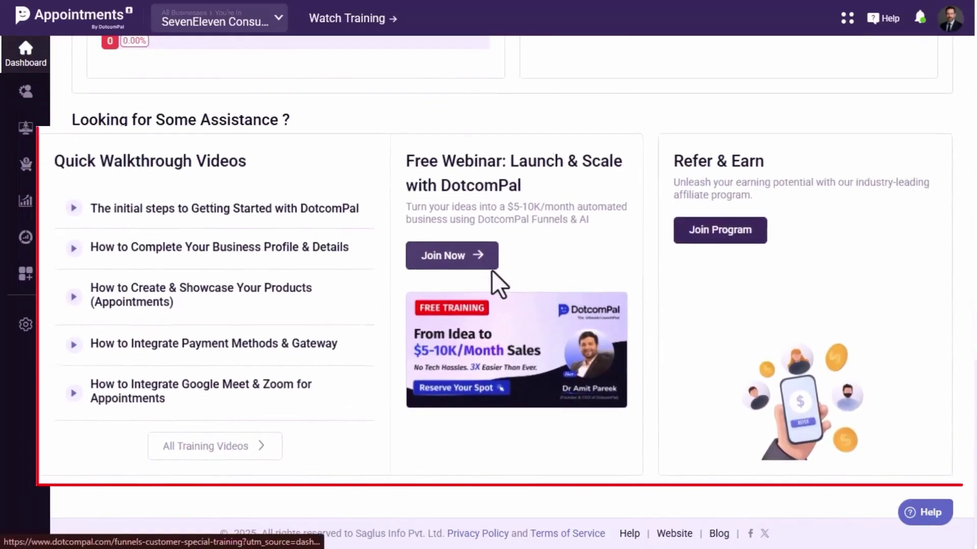
pyautogui.scroll(-1, 492, 271)
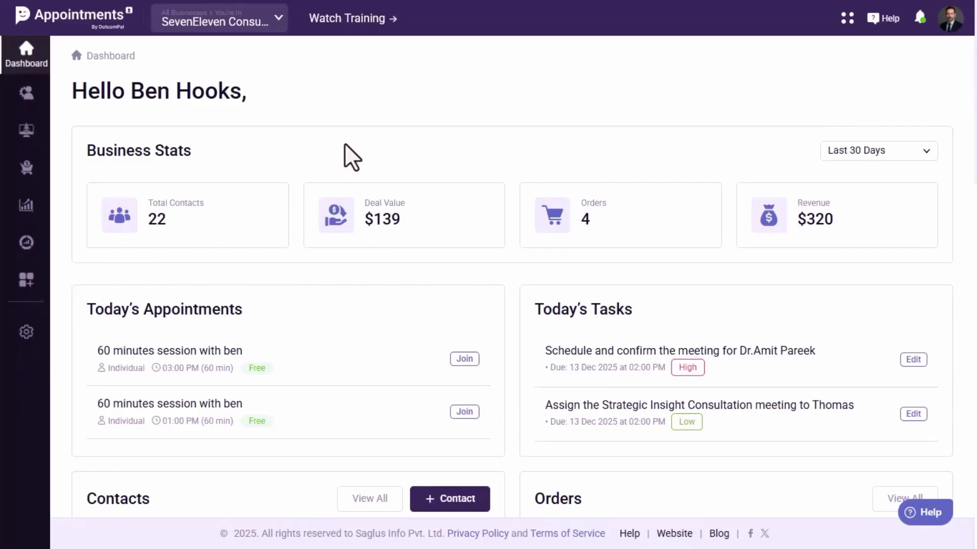
# Tour the CRM, Website, Sell, Market and Analytics sections, and glance at the More tools flyout.
pyautogui.click(26, 96)
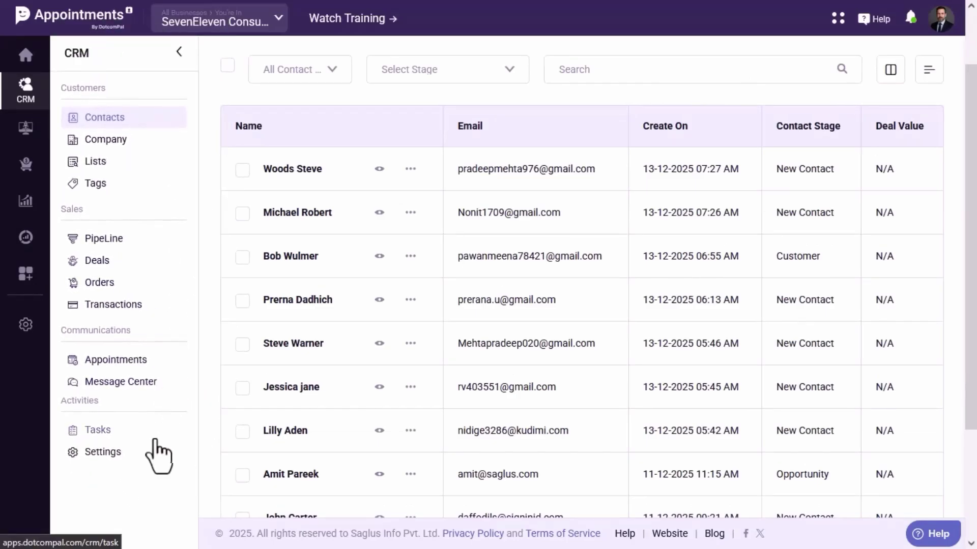
pyautogui.click(25, 127)
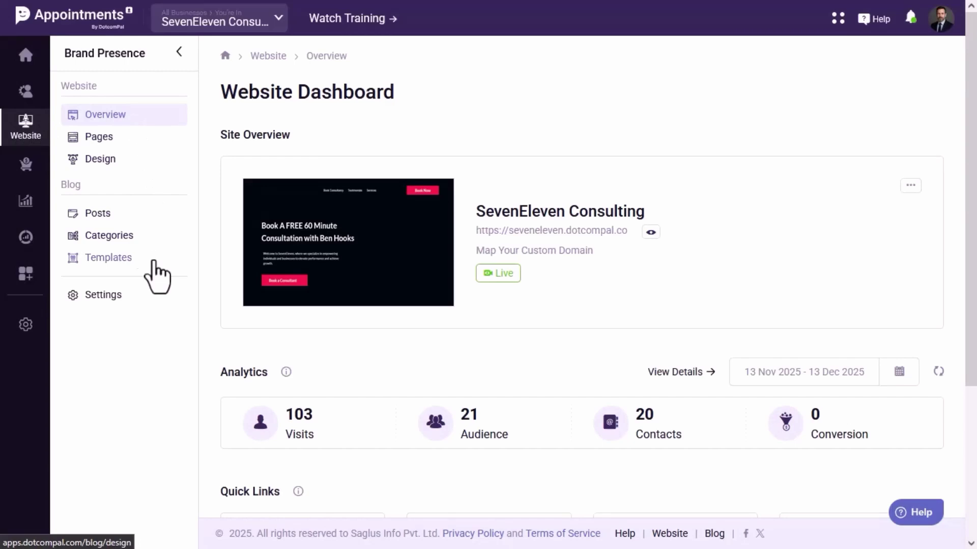
pyautogui.click(27, 164)
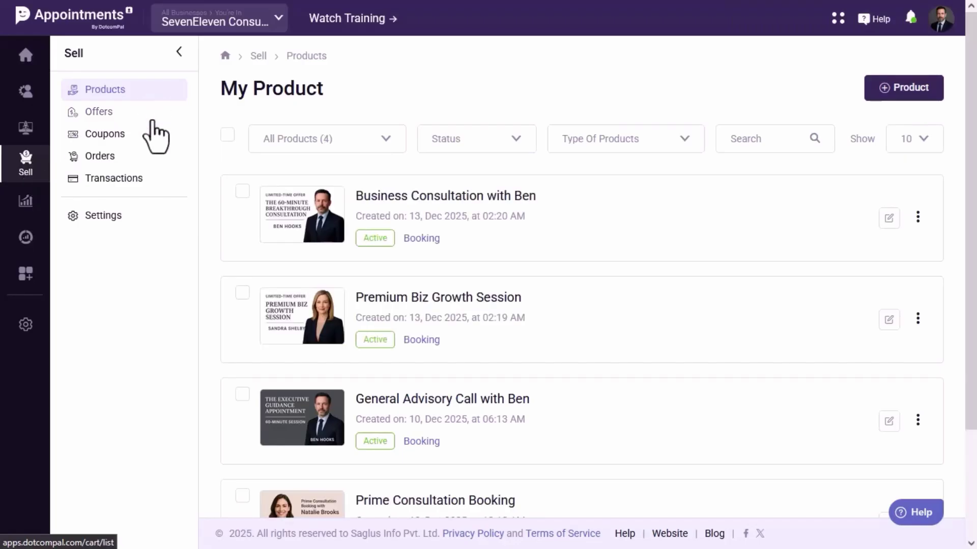
pyautogui.click(25, 208)
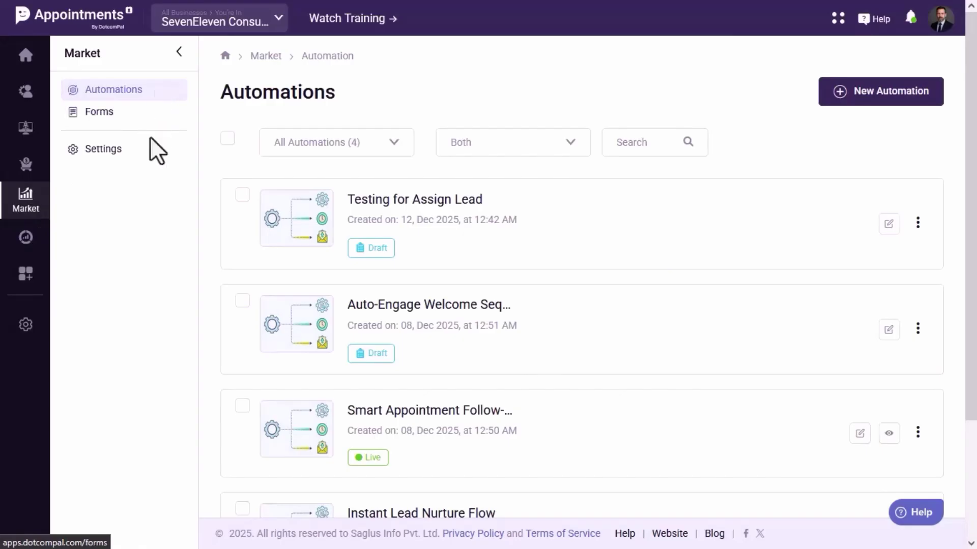
pyautogui.click(26, 243)
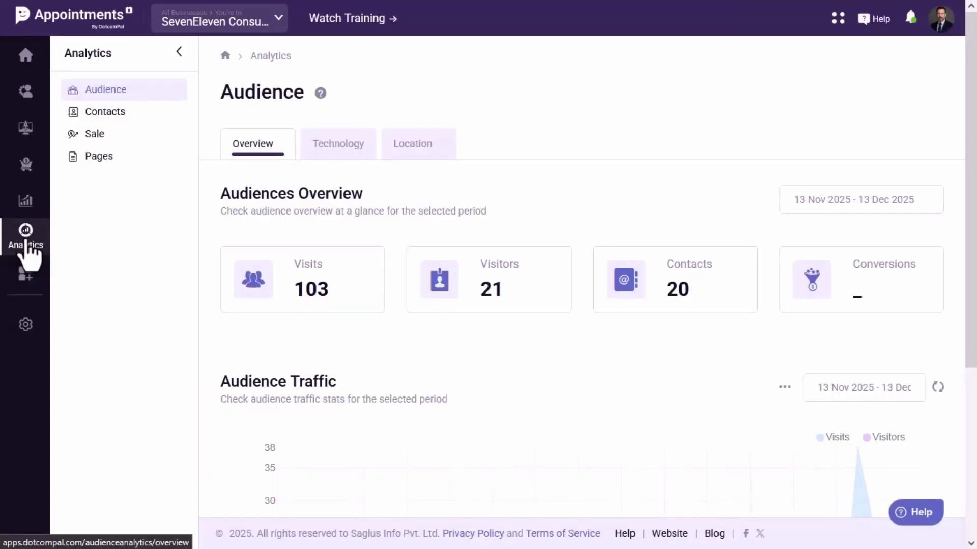
pyautogui.scroll(-4, 478, 366)
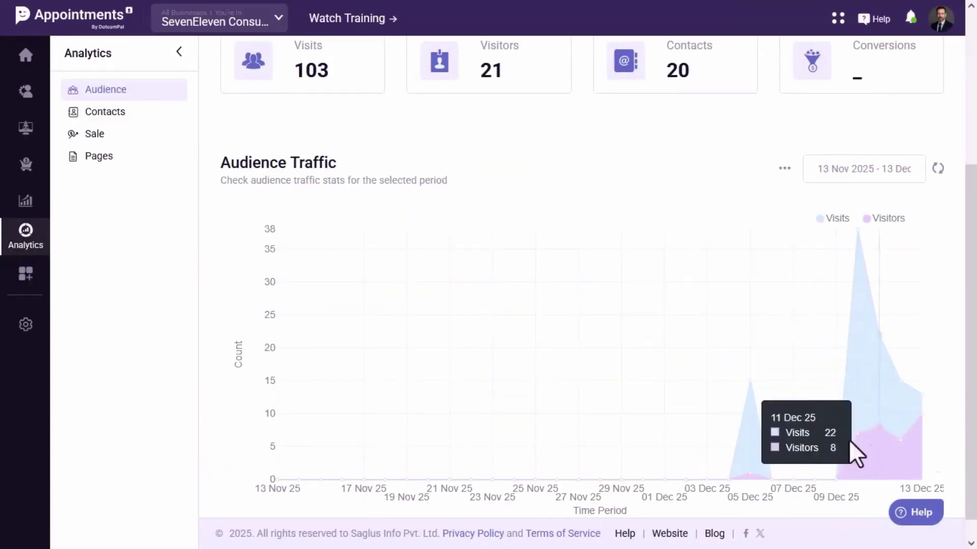
pyautogui.click(120, 95)
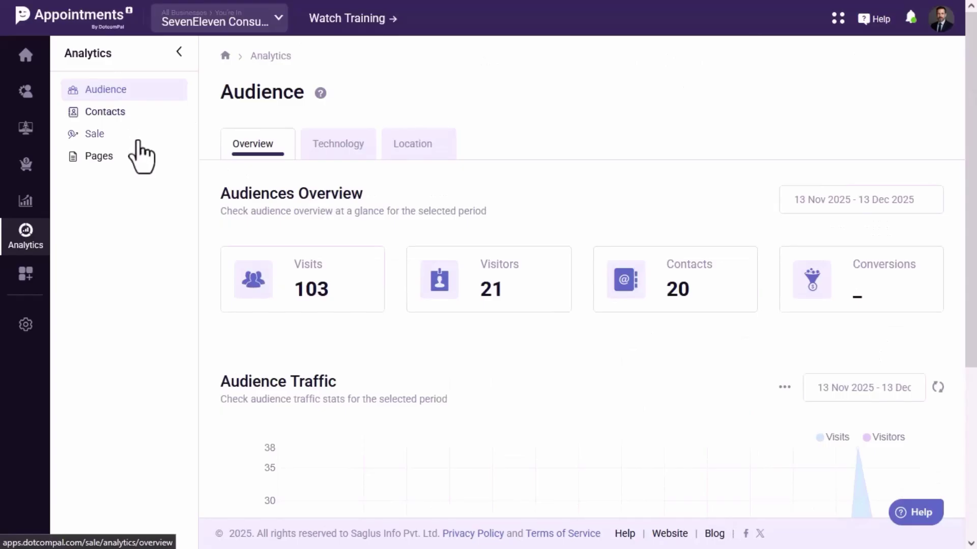
pyautogui.click(23, 279)
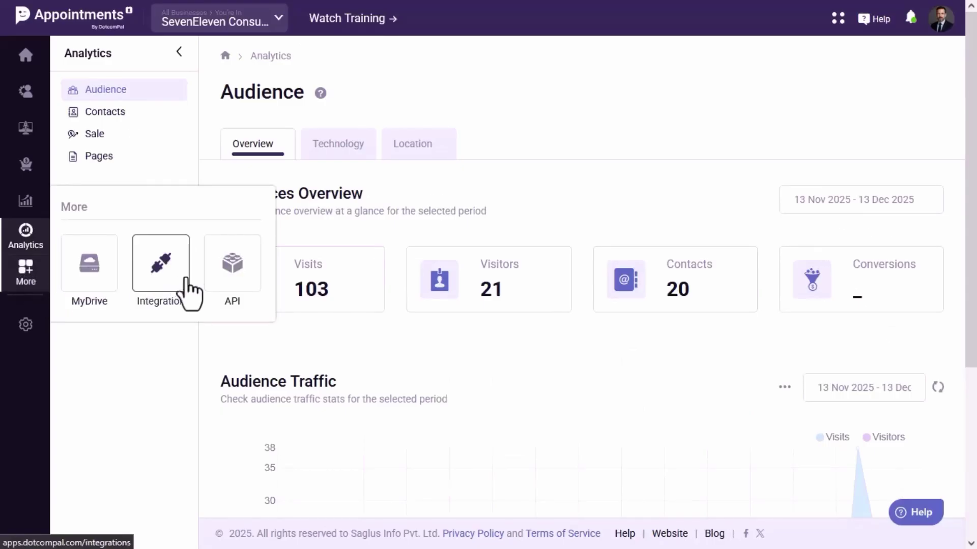
pyautogui.click(177, 351)
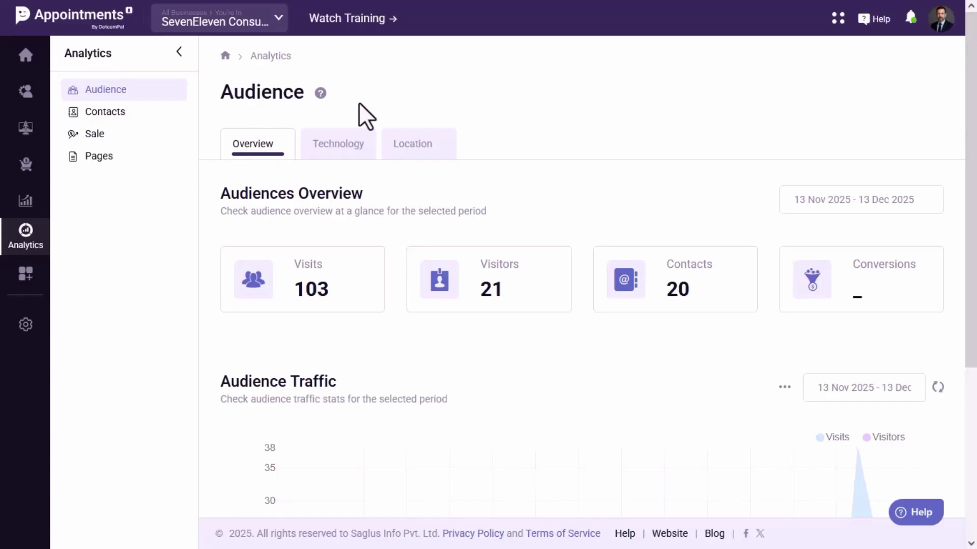
# Look over the business switcher, notifications list and profile menu without changing anything.
pyautogui.click(278, 28)
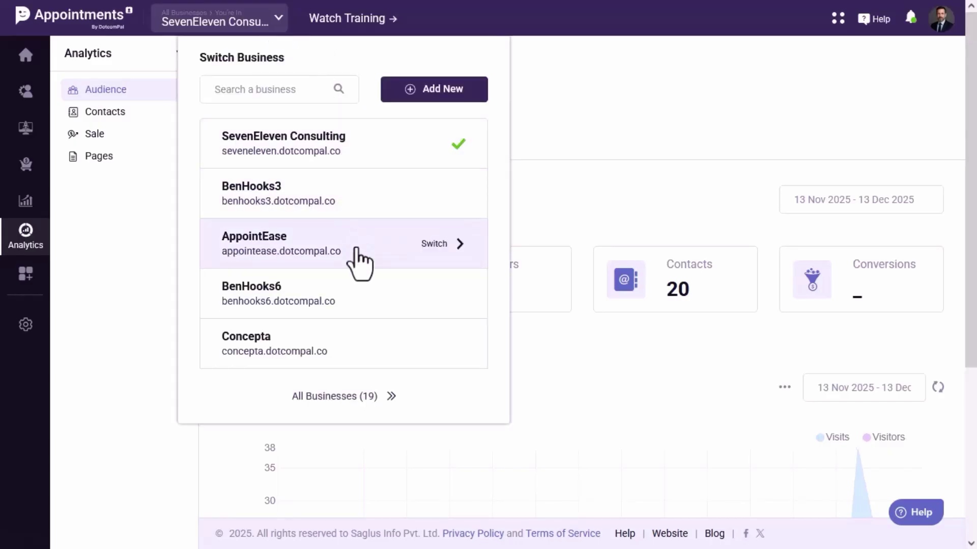
pyautogui.click(542, 102)
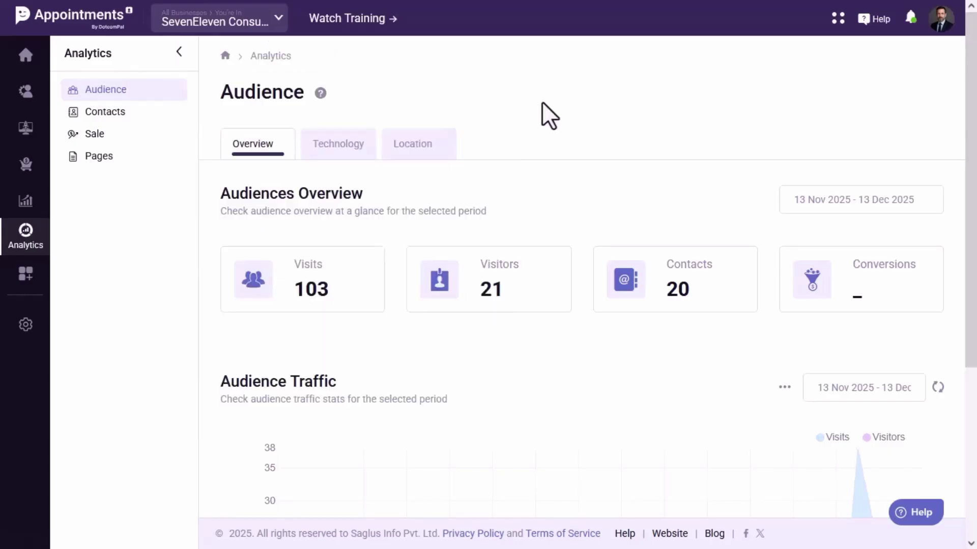
pyautogui.click(911, 19)
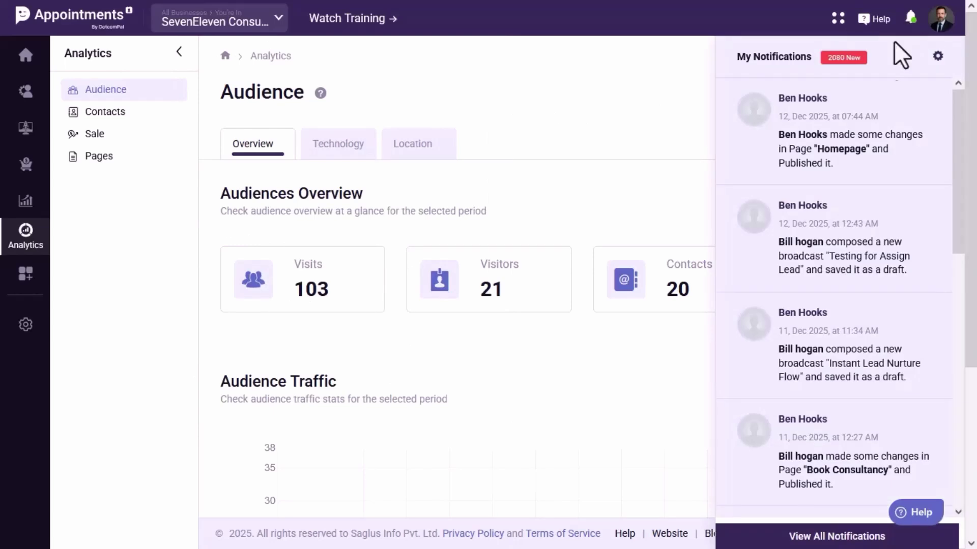
pyautogui.scroll(-3, 856, 199)
pyautogui.scroll(5, 855, 199)
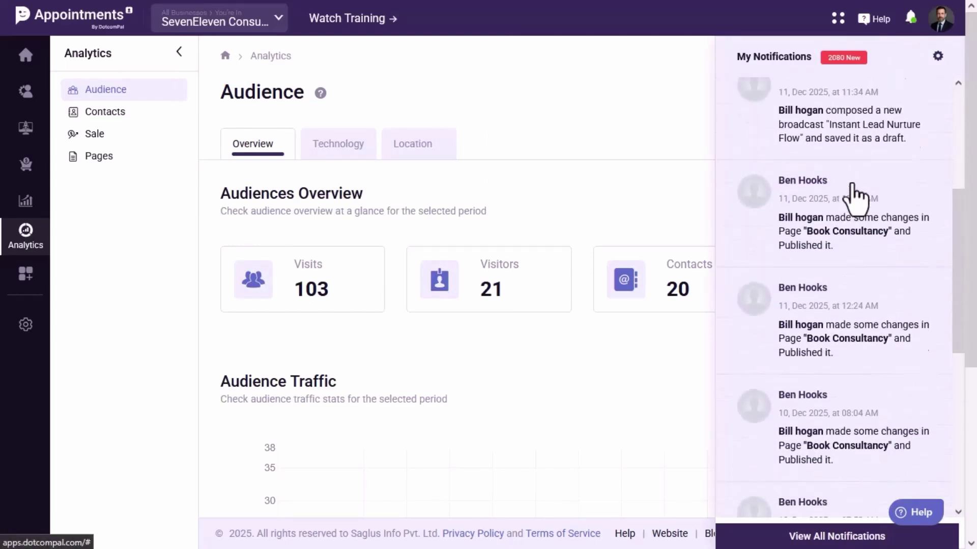
pyautogui.click(682, 94)
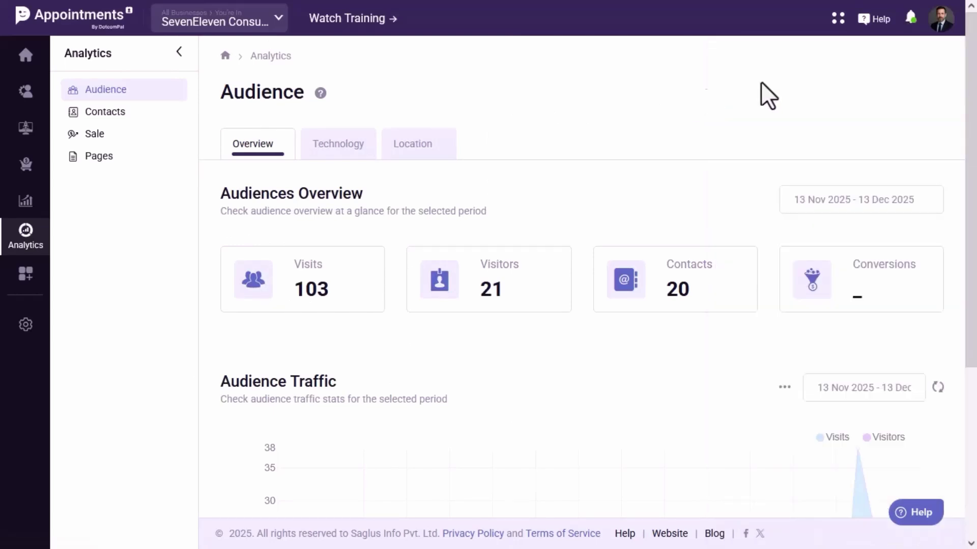
pyautogui.click(942, 23)
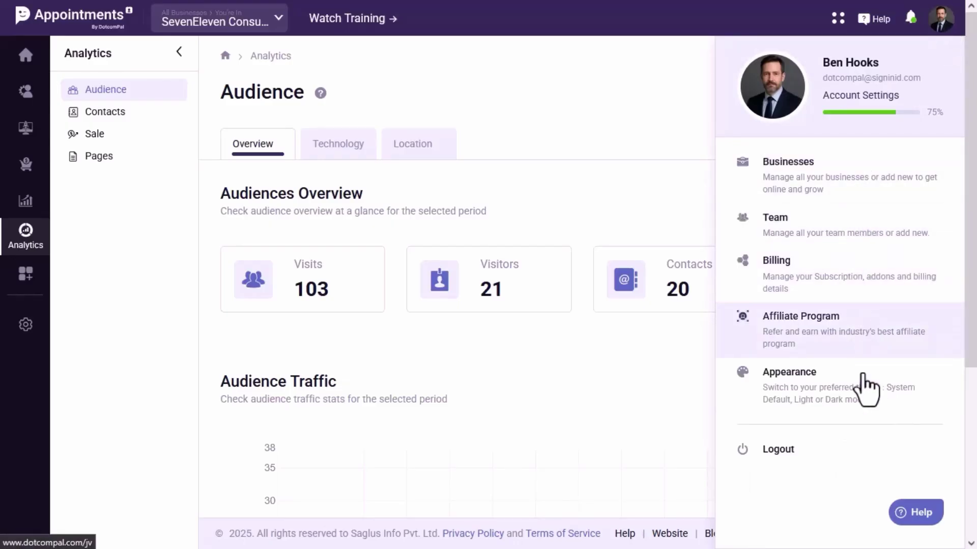
pyautogui.click(661, 115)
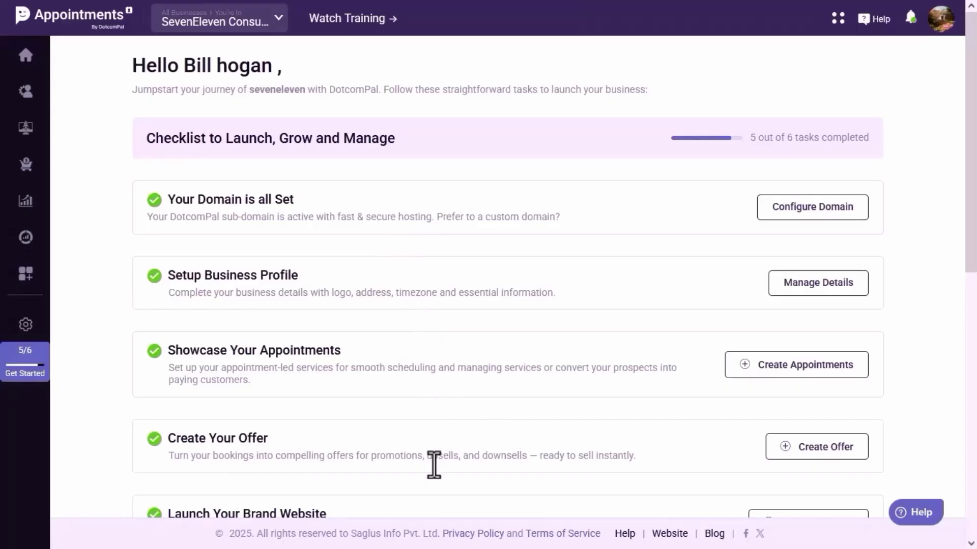
# Review the Get Started checklist, then go to Sell > Products.
pyautogui.scroll(-2, 433, 464)
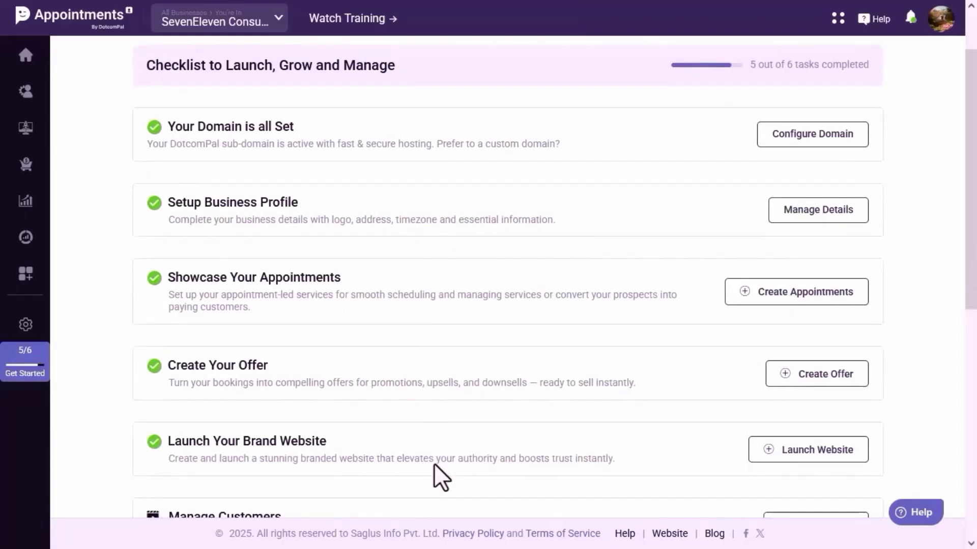
pyautogui.scroll(-4, 435, 463)
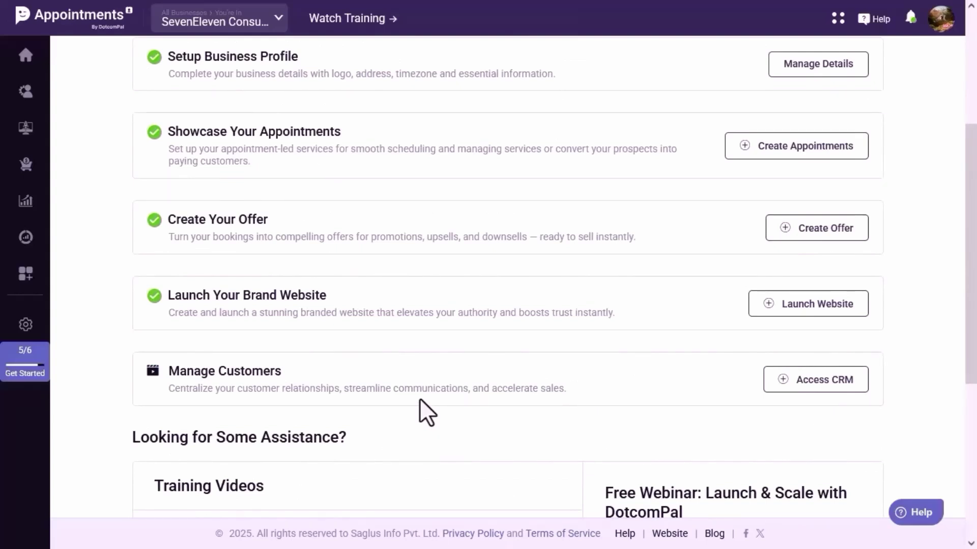
pyautogui.click(25, 163)
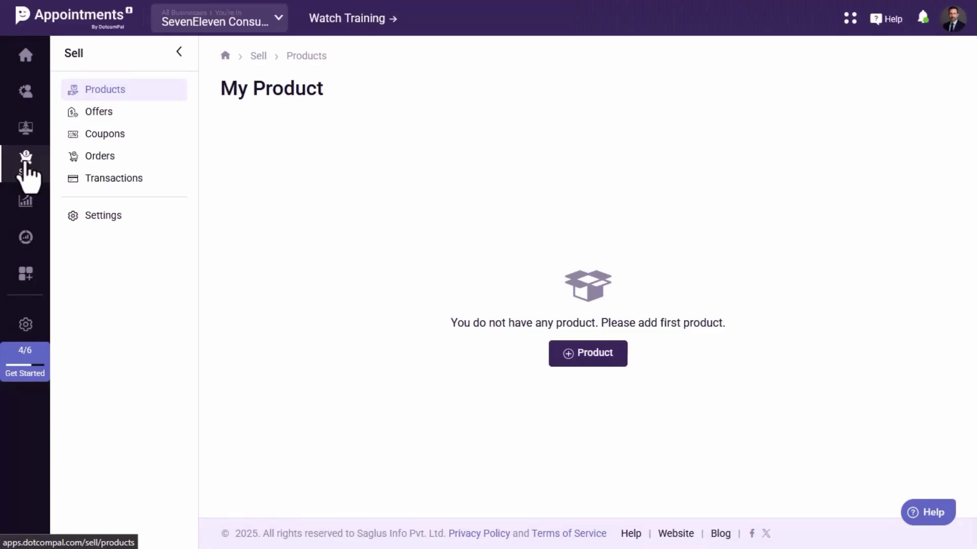
# Create a new paid Booking product.
pyautogui.click(592, 355)
pyautogui.click(563, 216)
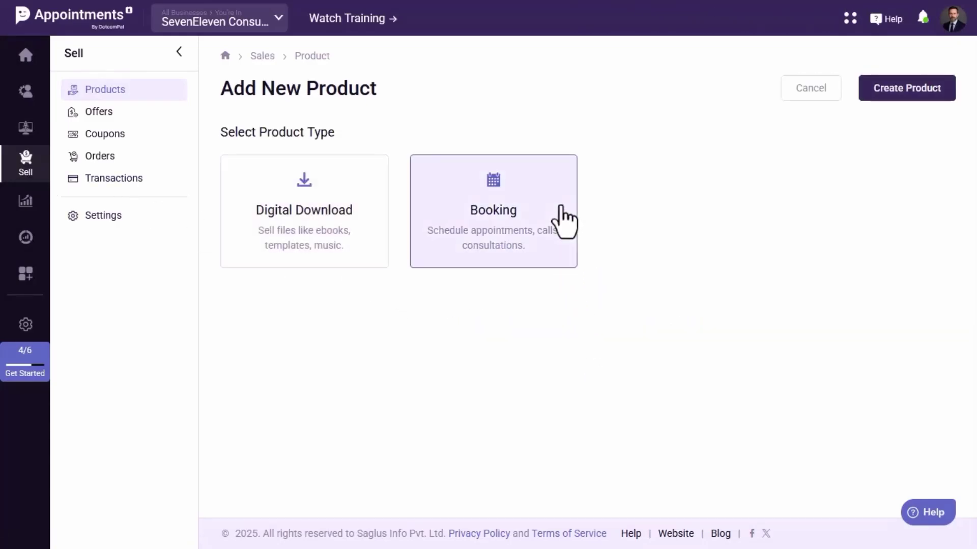
pyautogui.click(879, 93)
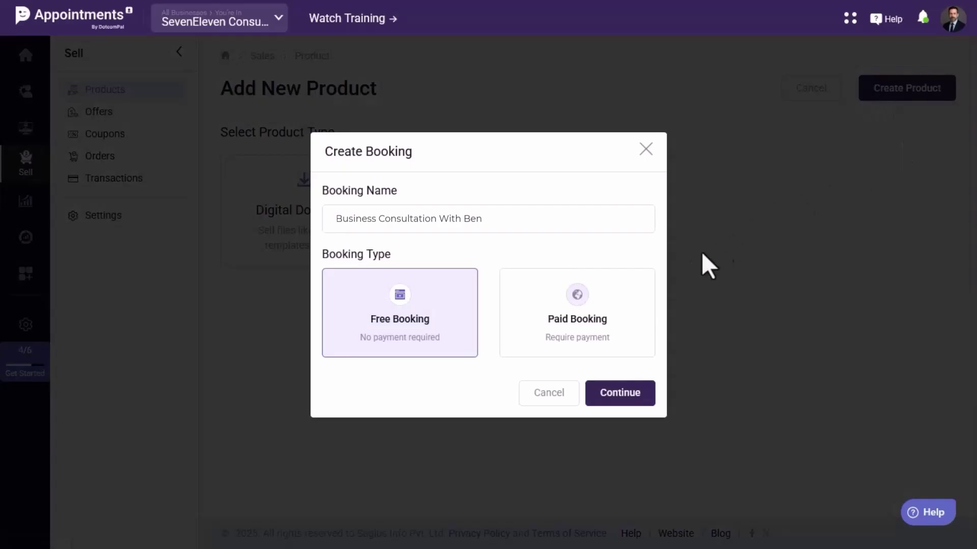
pyautogui.click(648, 303)
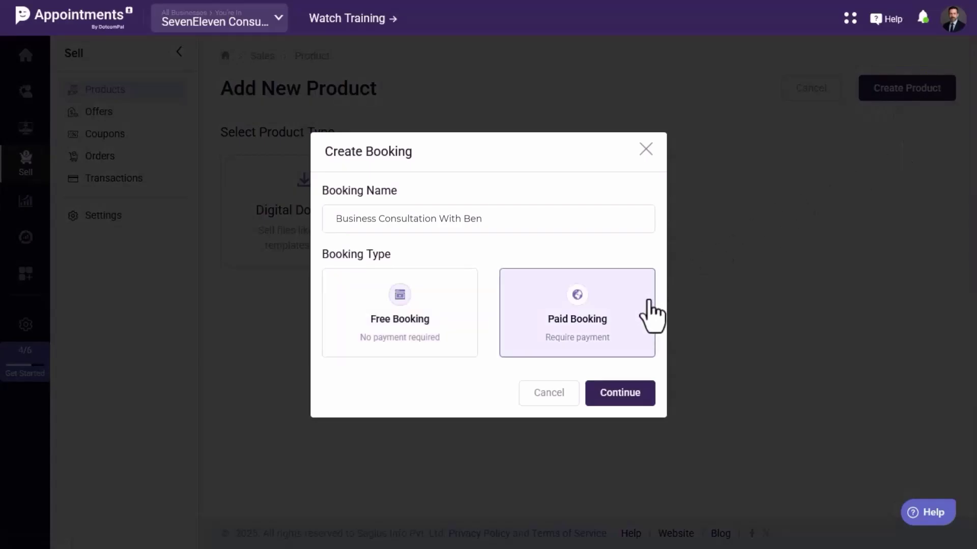
pyautogui.click(613, 393)
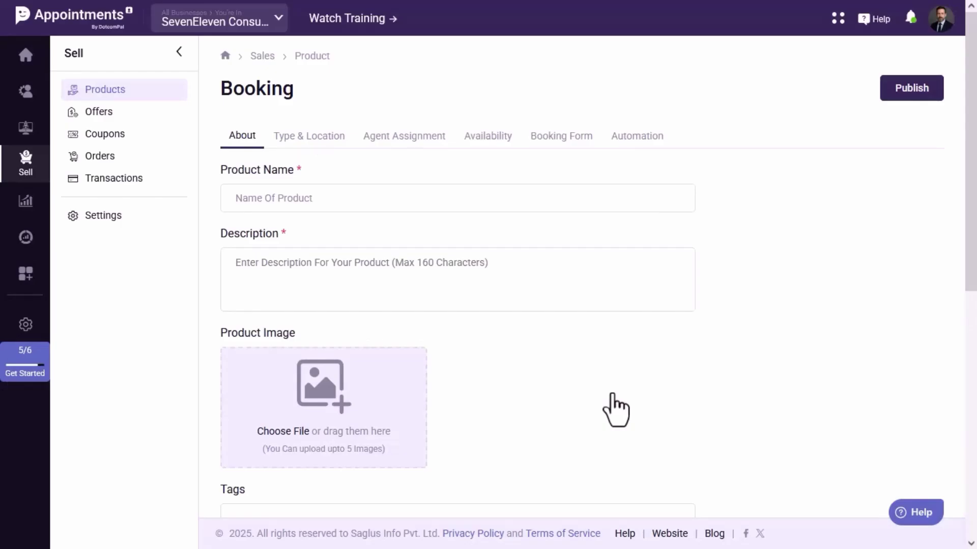
# Paste in the product name and description.
pyautogui.write('Business Consultation with Ben')
pyautogui.click(306, 262)
pyautogui.write('A focused 60-minute session with Ben offering clear guidance, actionable strategies, and personalized solutions for your business challenges and growth goals.')
pyautogui.scroll(-1, 305, 260)
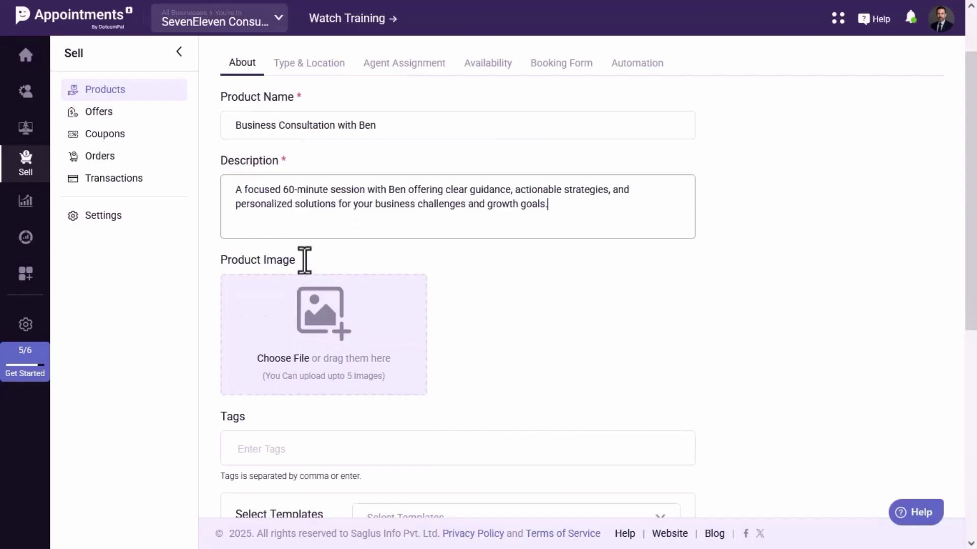
# Upload the consultation banner and use it as the product image.
pyautogui.click(347, 348)
pyautogui.click(799, 137)
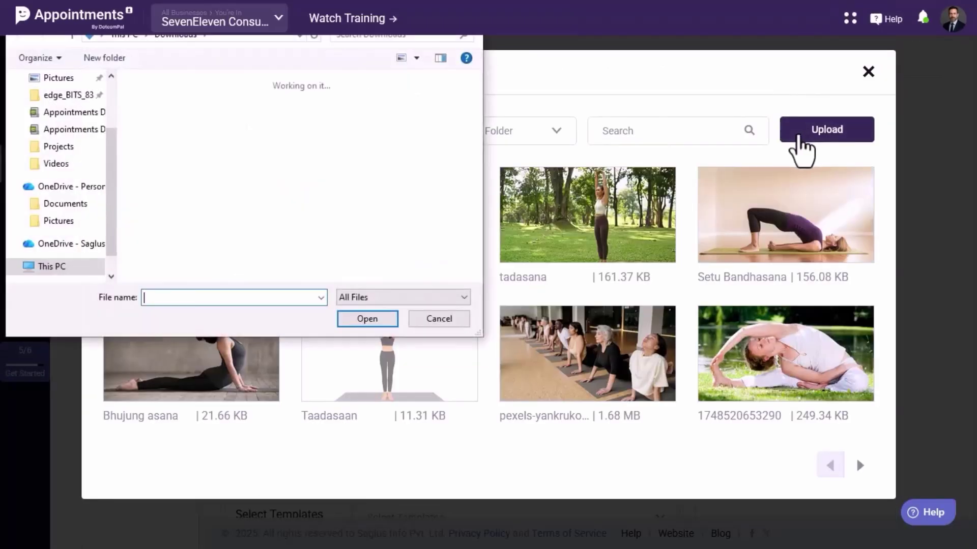
pyautogui.doubleClick(180, 157)
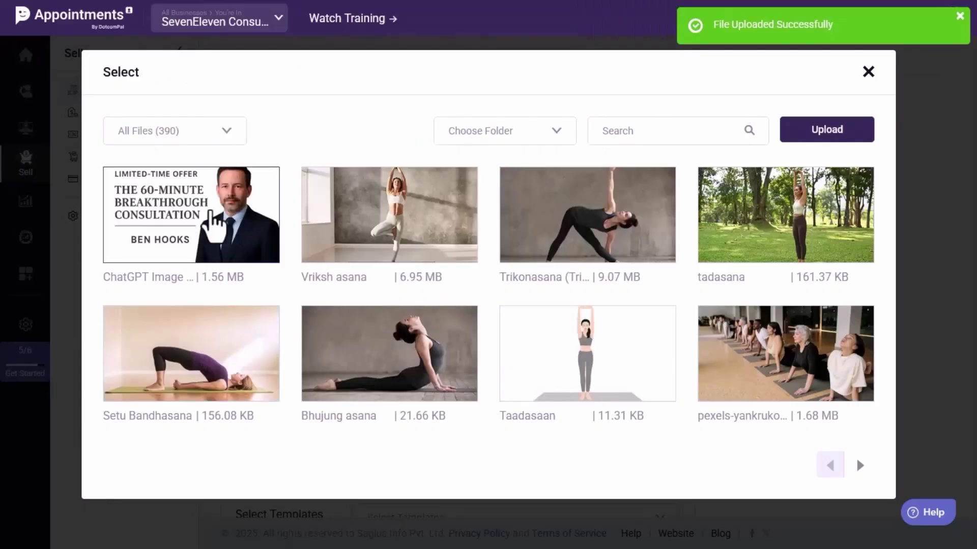
pyautogui.click(211, 213)
# Add the product tags.
pyautogui.scroll(-3, 388, 233)
pyautogui.click(479, 299)
pyautogui.write('Consultation, Business Strategy')
# Paste the six-step numbered booking instructions into the description and save the details.
pyautogui.scroll(-1, 480, 305)
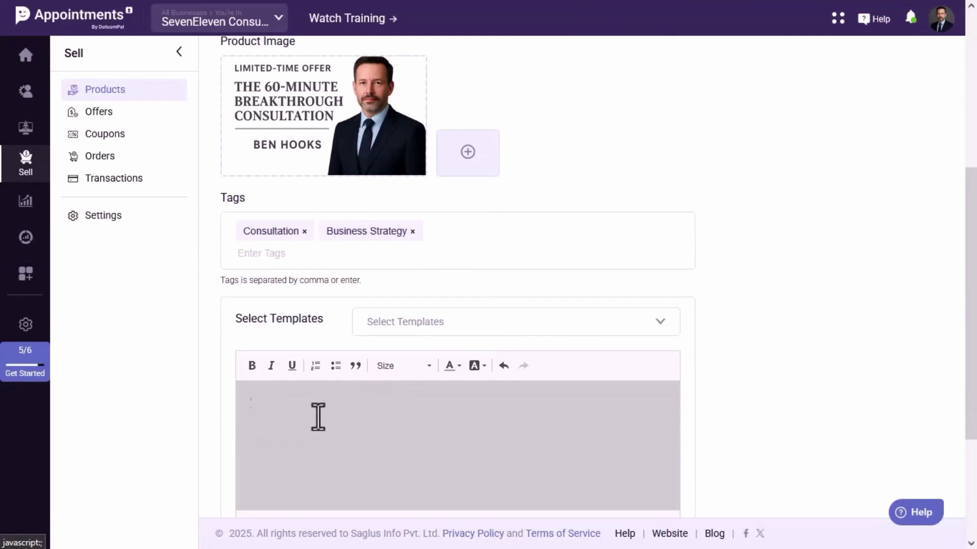
pyautogui.scroll(-3, 318, 417)
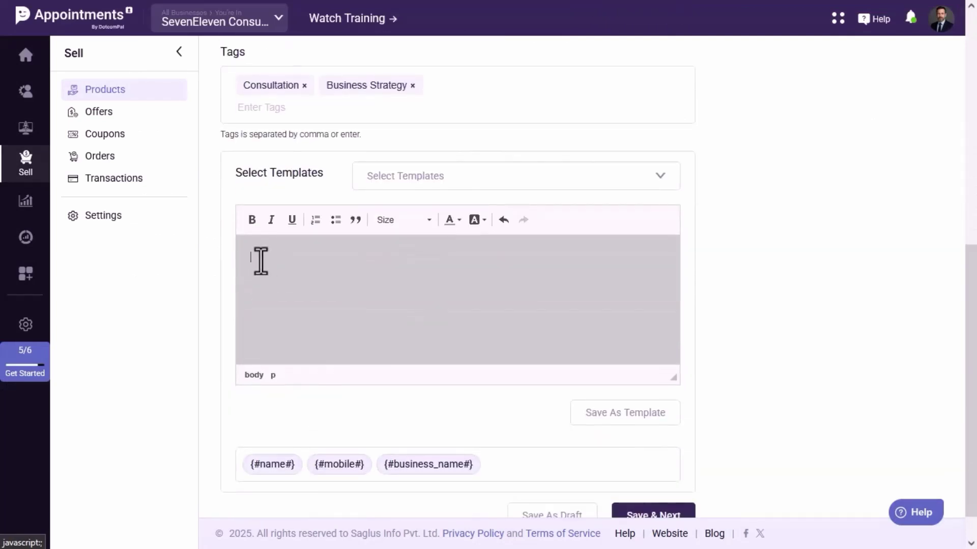
pyautogui.write('Click "Join Meeting" or directly click on given meeting link to attend your One-on-One Consultation. Prepare your questions and business challenges before the call to maximize your session time. If you need to reschedule, please do so at least 24 hours in advance by clicking "Reschedule". In case you want to cancel the appointment, click on "Cancel" You\'ll receive a confirmation email with meeting details and calendar invitation. Need help accessing your bookings? Contact our support team via the "Chat Now" button below')
pyautogui.scroll(1, 316, 280)
pyautogui.scroll(-1, 319, 283)
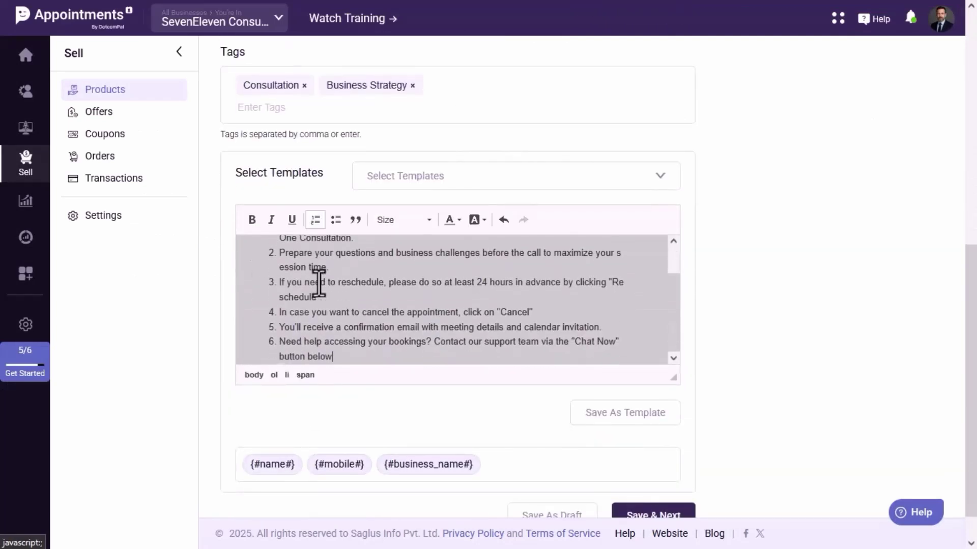
pyautogui.scroll(-1, 422, 331)
pyautogui.click(656, 488)
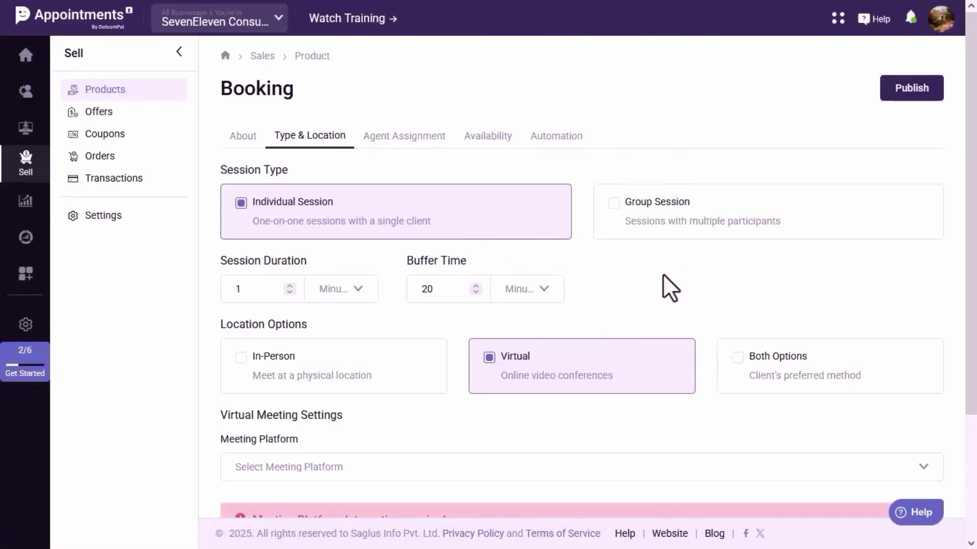
# Set the session duration to 60 minutes and the buffer time to 15 minutes.
pyautogui.scroll(-2, 664, 274)
pyautogui.click(245, 218)
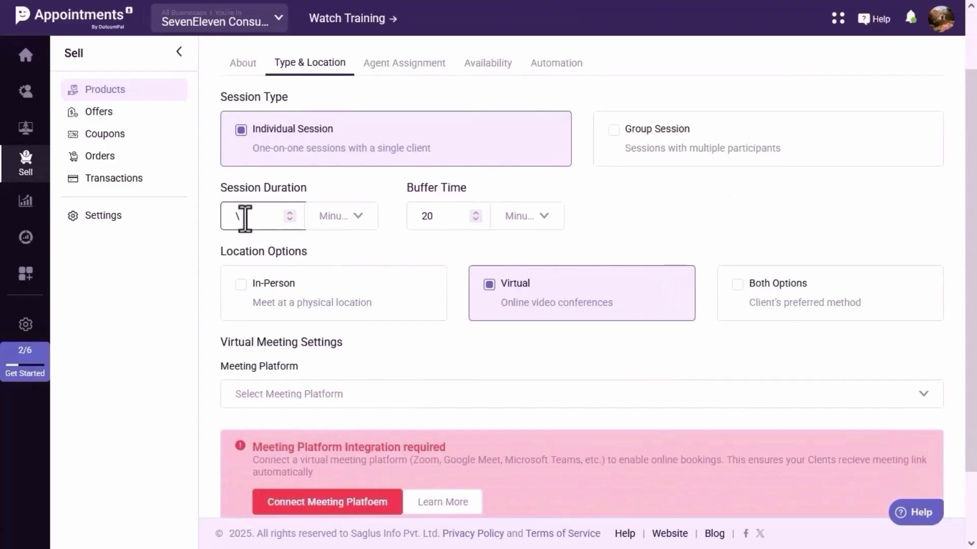
pyautogui.write('6')
pyautogui.click(440, 216)
pyautogui.press('BackSpace')
pyautogui.press('BackSpace')
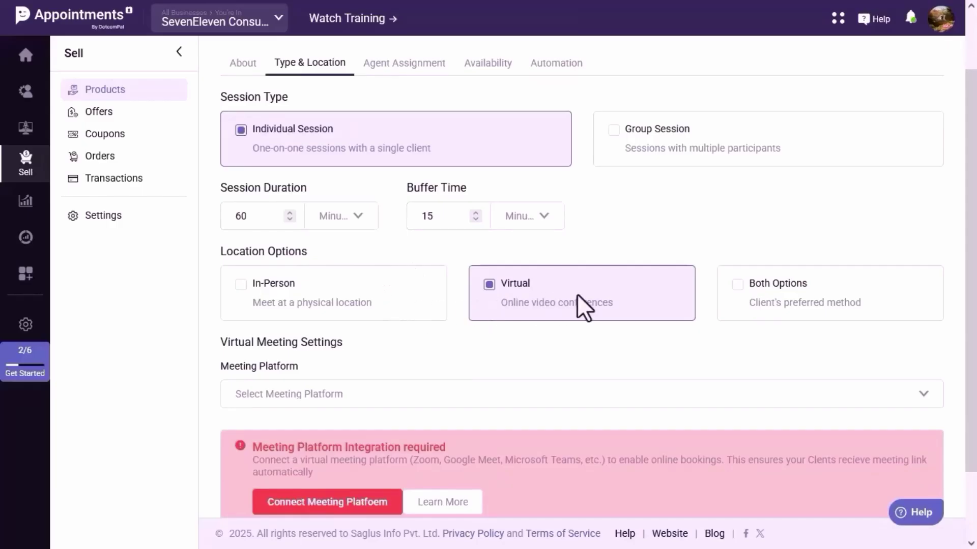
# Choose Zoom as the meeting platform.
pyautogui.scroll(-2, 535, 355)
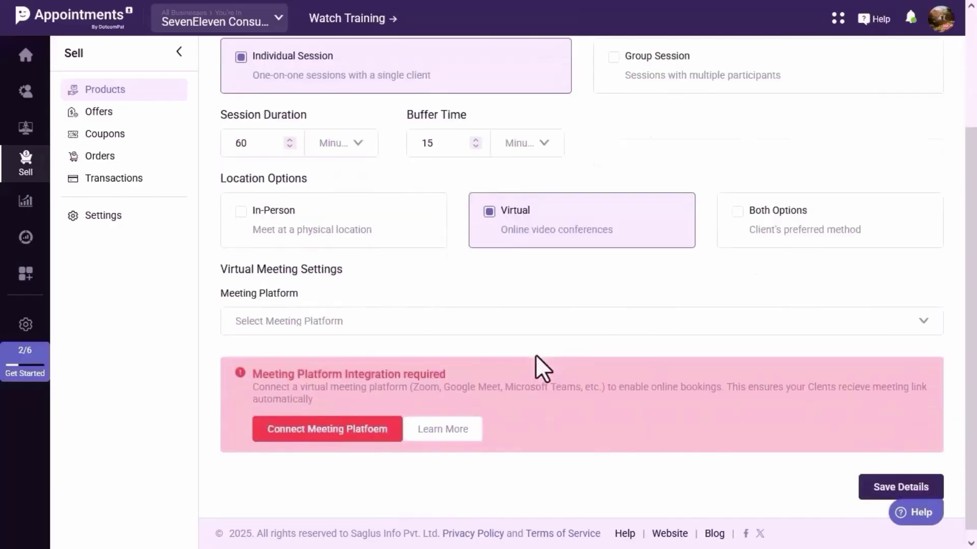
pyautogui.click(674, 323)
pyautogui.click(424, 387)
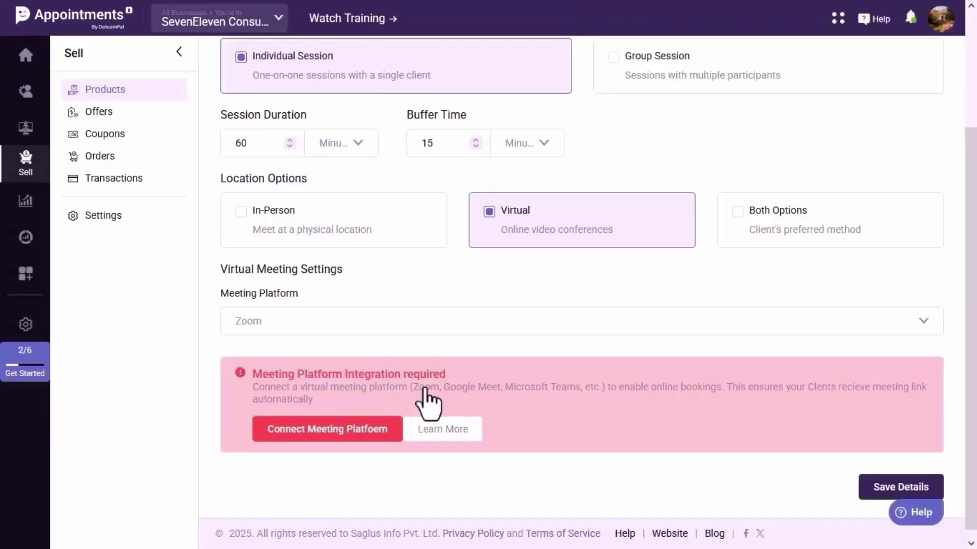
# Filter the integrations to the Booking category and open Zoom's Title and Client ID form.
pyautogui.click(336, 450)
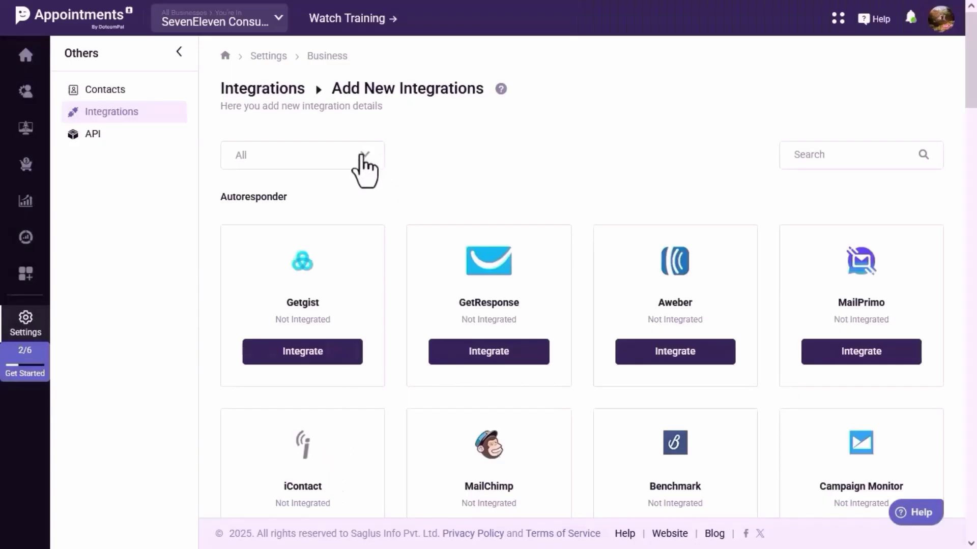
pyautogui.click(363, 158)
pyautogui.scroll(-3, 296, 254)
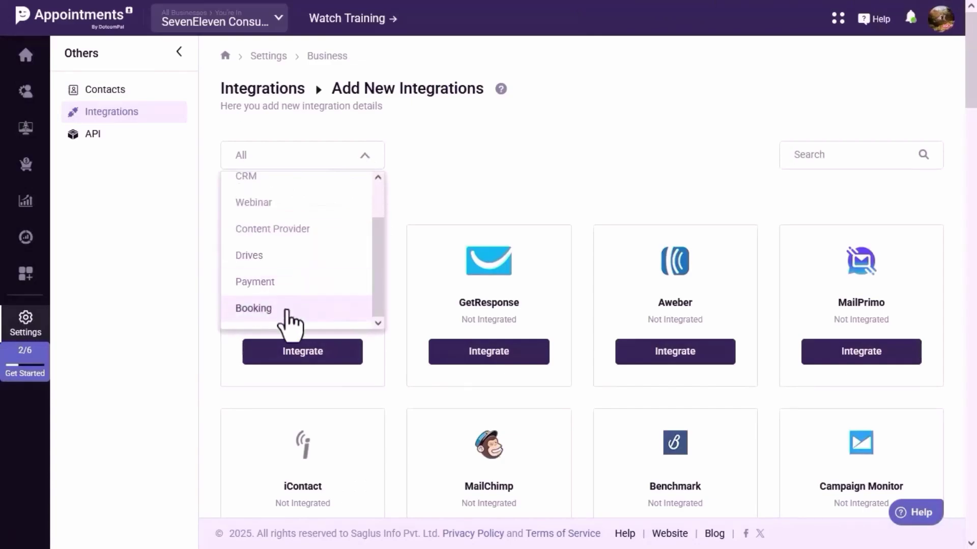
pyautogui.click(287, 310)
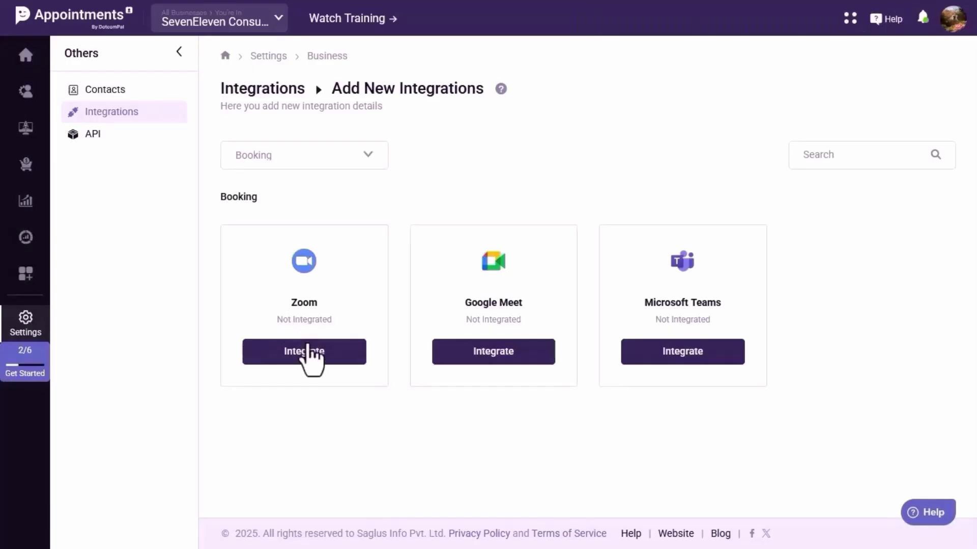
pyautogui.click(309, 355)
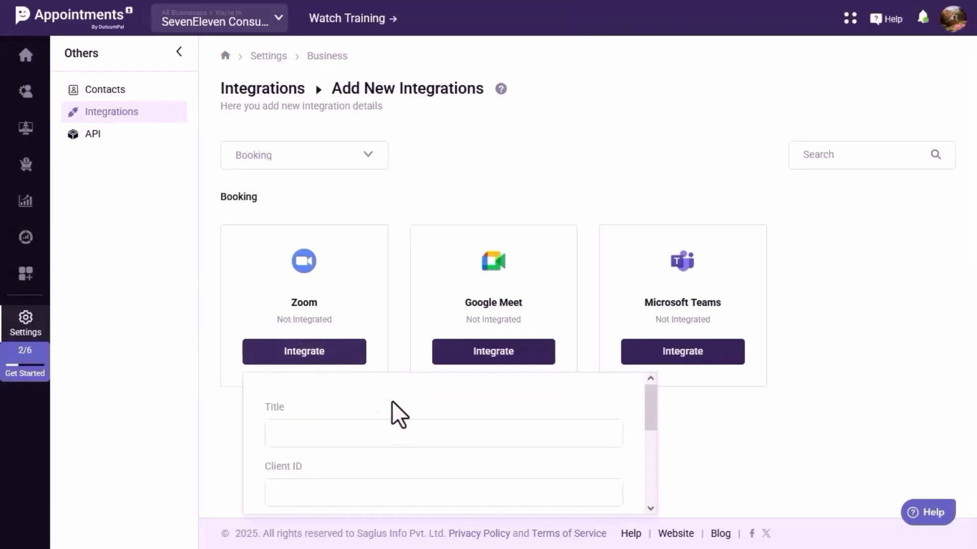
pyautogui.scroll(-2, 402, 410)
pyautogui.scroll(-3, 403, 422)
pyautogui.scroll(4, 402, 419)
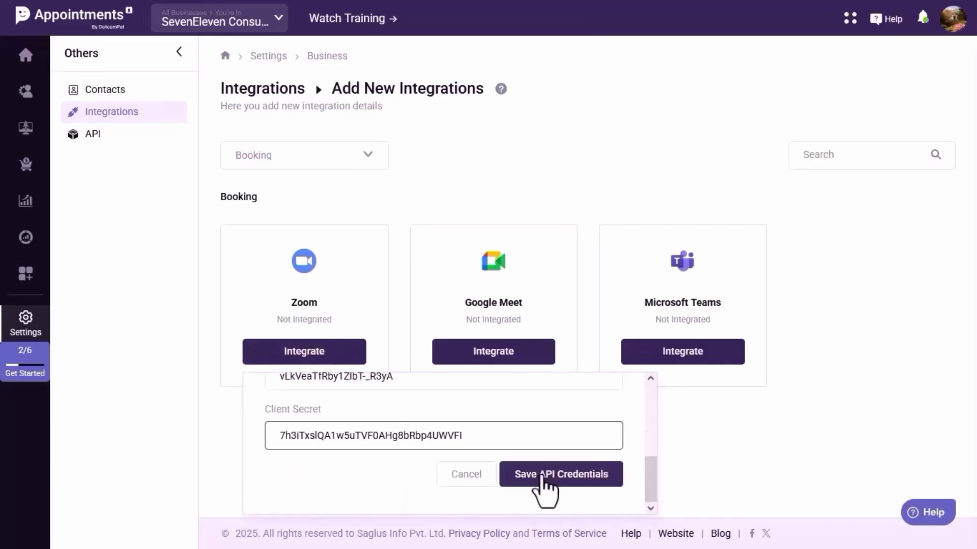
# Save the Zoom credentials and session settings, then assign all super admin agents.
pyautogui.click(542, 474)
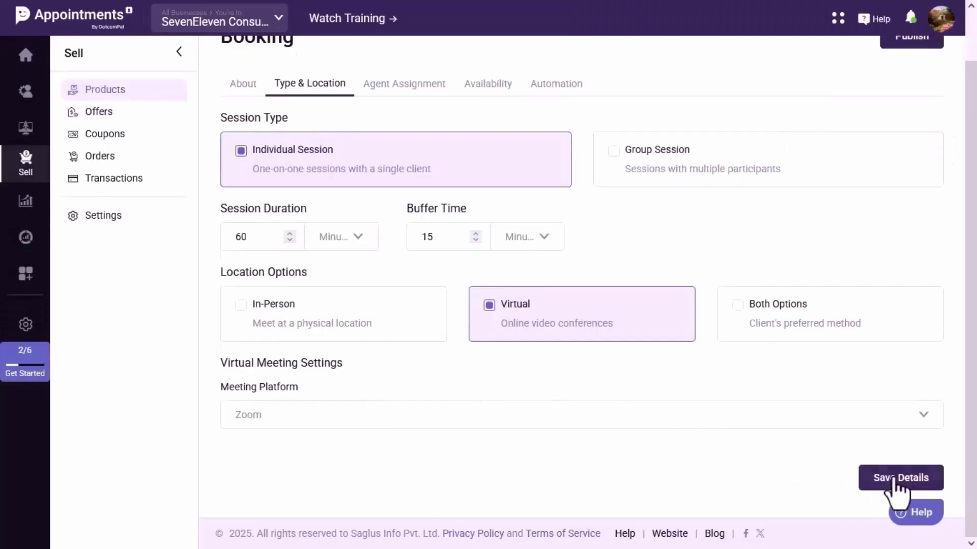
pyautogui.click(899, 476)
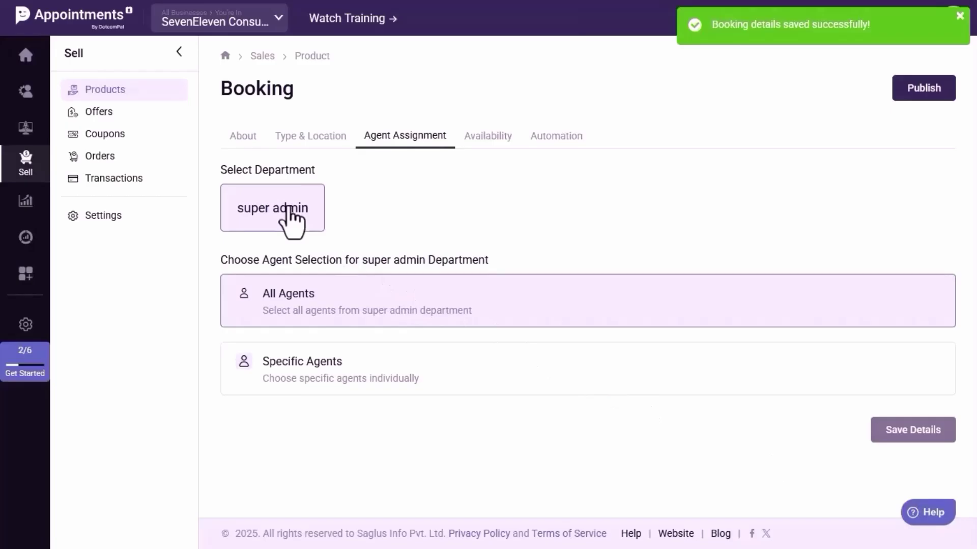
pyautogui.click(343, 320)
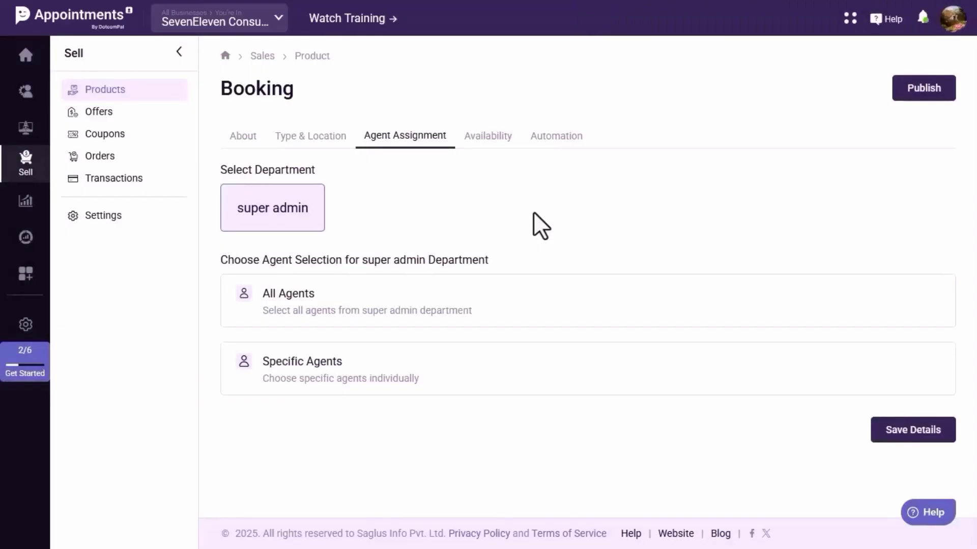
pyautogui.click(513, 318)
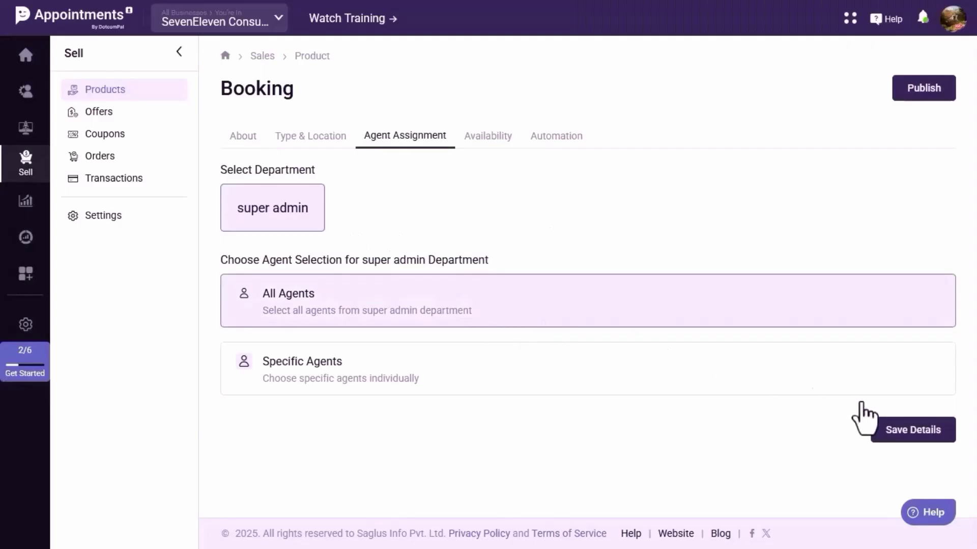
pyautogui.click(914, 432)
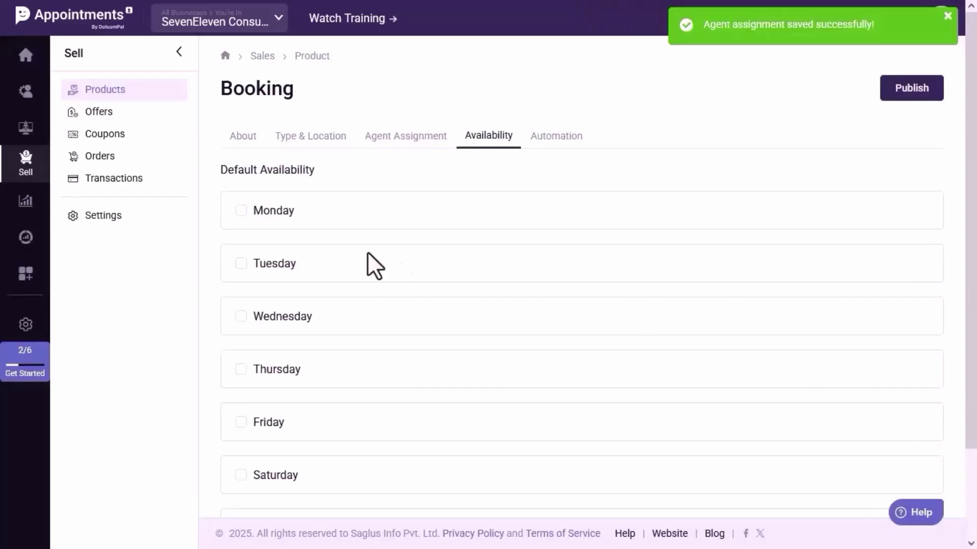
# Make Monday through Sunday available 09:00 AM–05:00 PM and save the weekly availability.
pyautogui.click(238, 210)
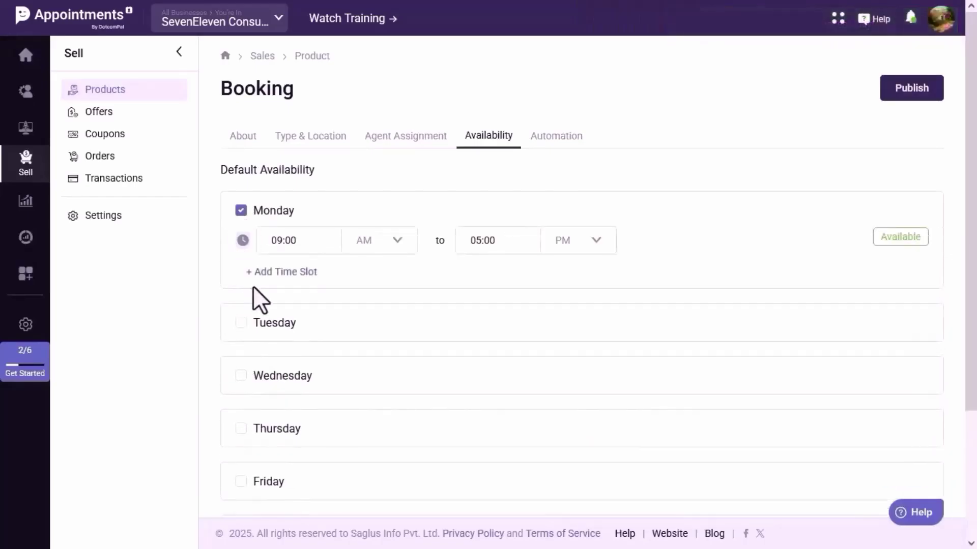
pyautogui.click(241, 322)
pyautogui.scroll(-3, 244, 330)
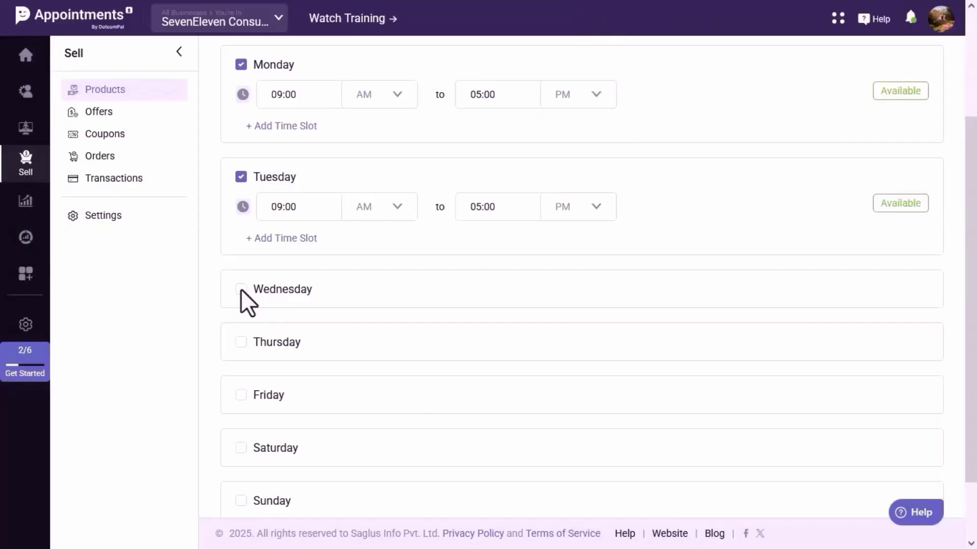
pyautogui.click(240, 289)
pyautogui.scroll(-3, 243, 295)
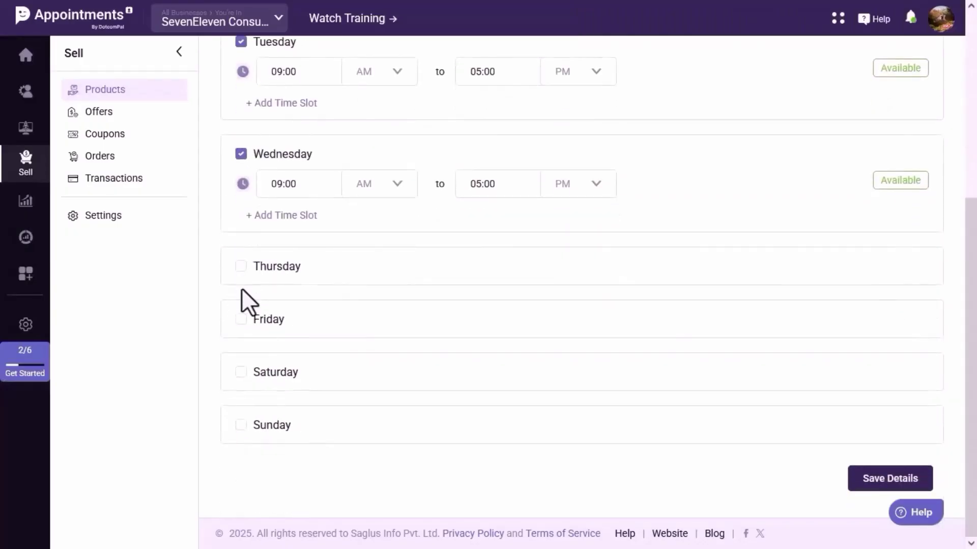
pyautogui.click(240, 267)
pyautogui.scroll(-2, 247, 290)
pyautogui.click(242, 319)
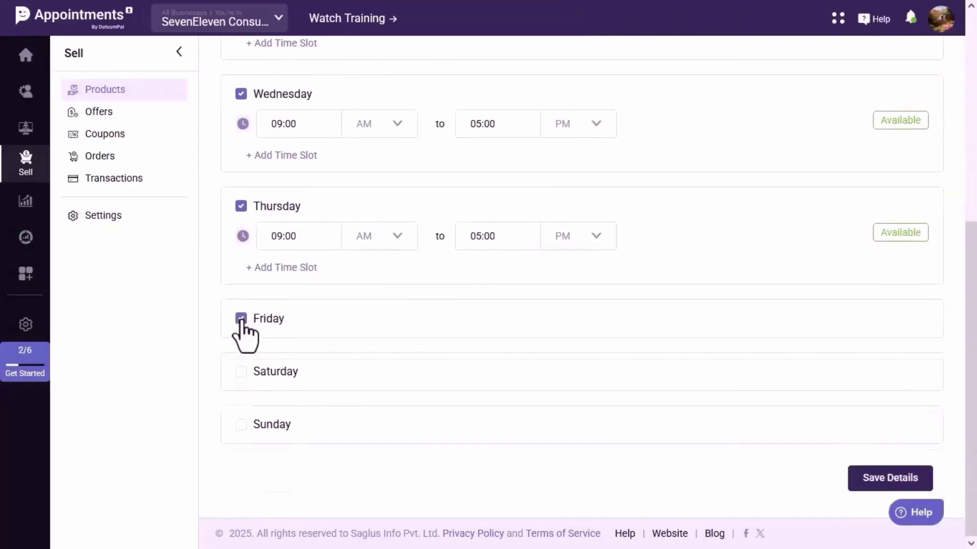
pyautogui.scroll(-1, 246, 356)
pyautogui.click(242, 374)
pyautogui.scroll(-1, 246, 407)
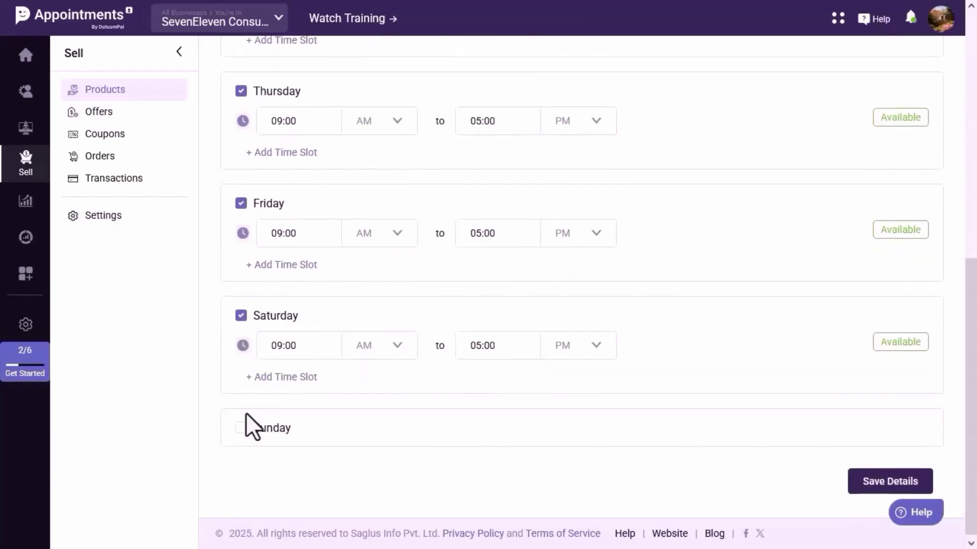
pyautogui.click(241, 428)
pyautogui.scroll(-2, 246, 447)
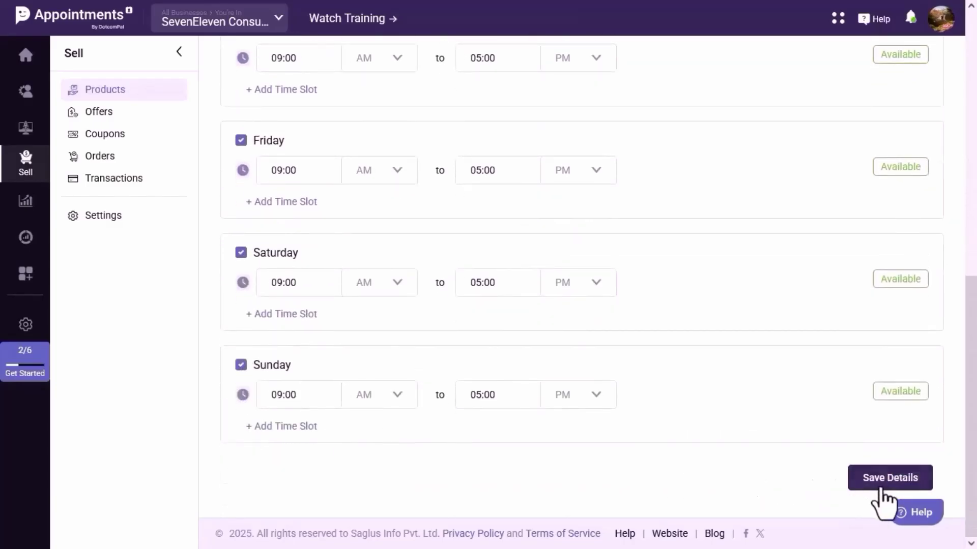
pyautogui.click(881, 489)
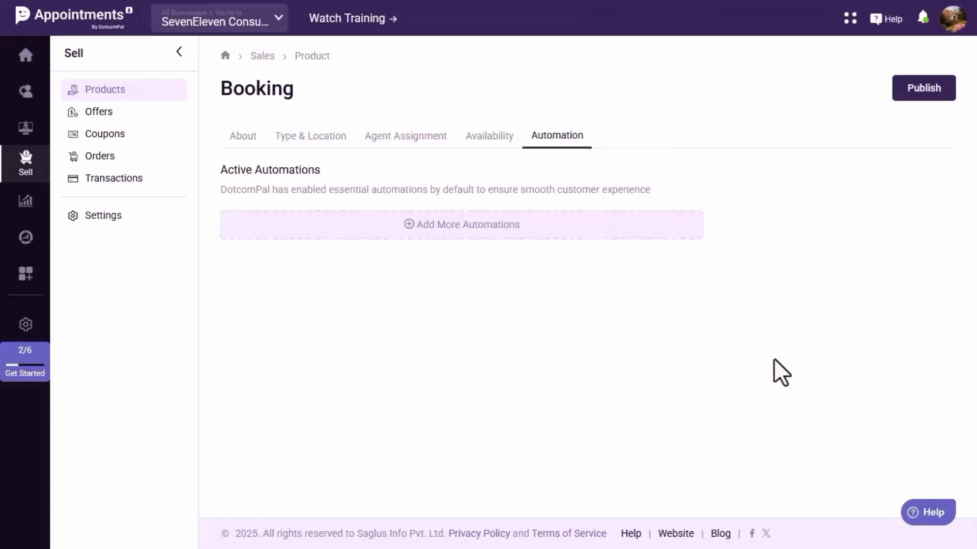
# Publish the booking product and start a new offer for it.
pyautogui.click(910, 92)
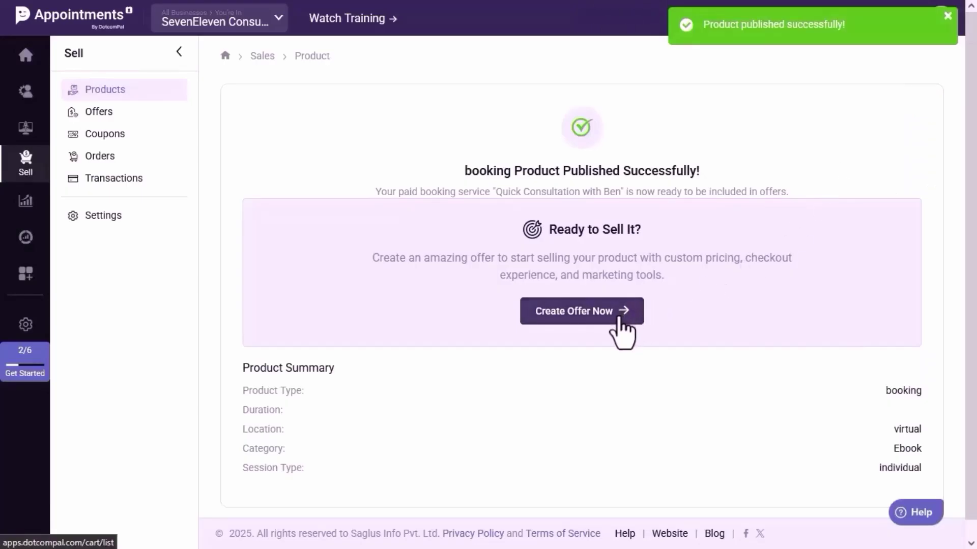
pyautogui.click(619, 318)
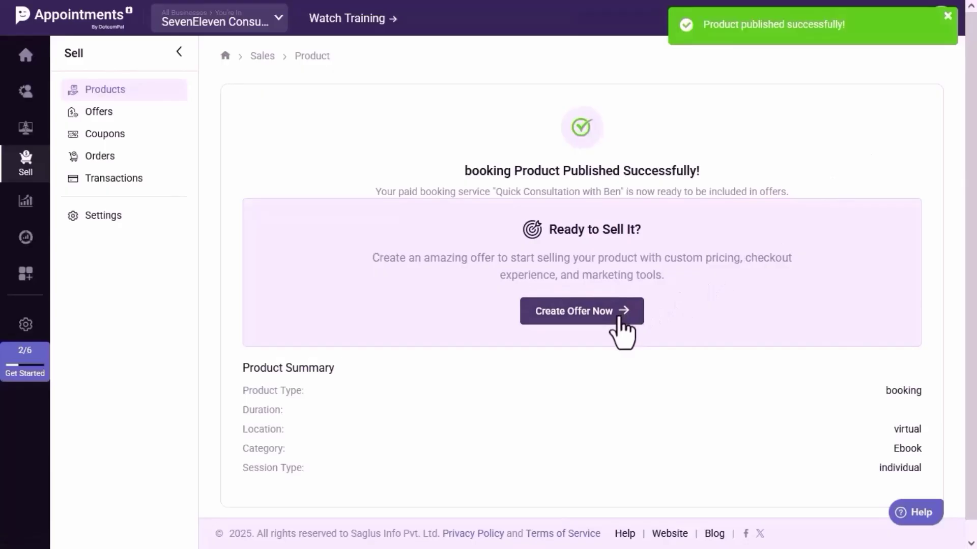
pyautogui.click(620, 317)
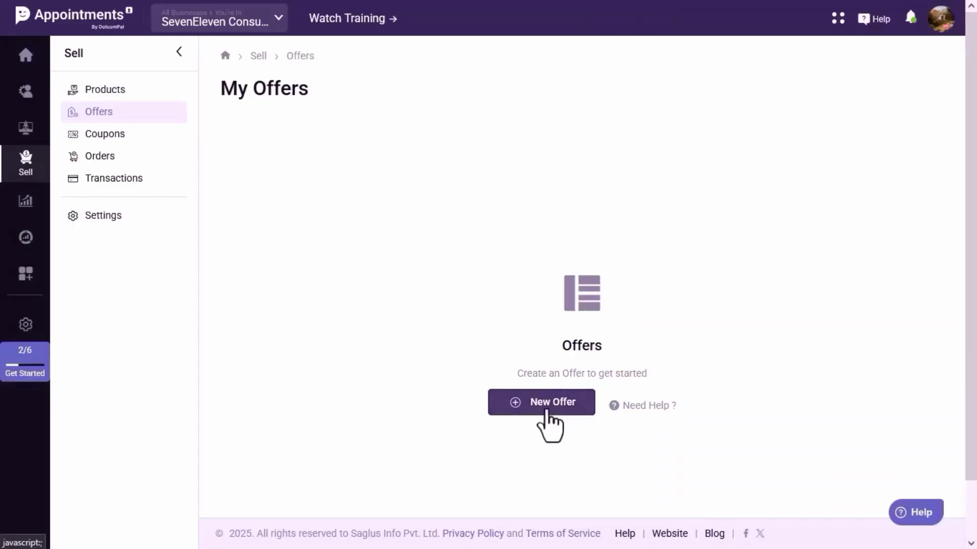
pyautogui.click(547, 413)
# Name the offer and attach the Quick Consultation with Ben product.
pyautogui.click(371, 146)
pyautogui.write('Quick Consultation with Ben')
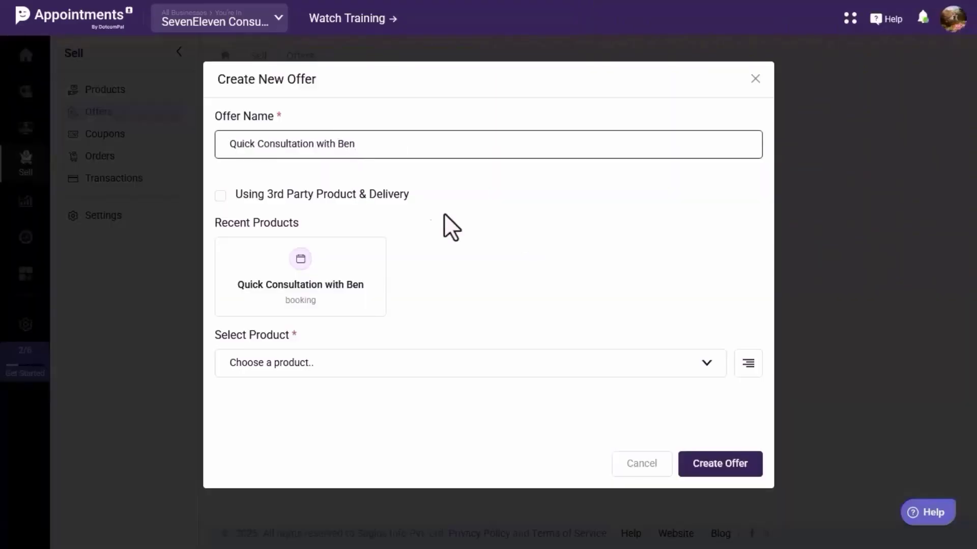
pyautogui.click(337, 272)
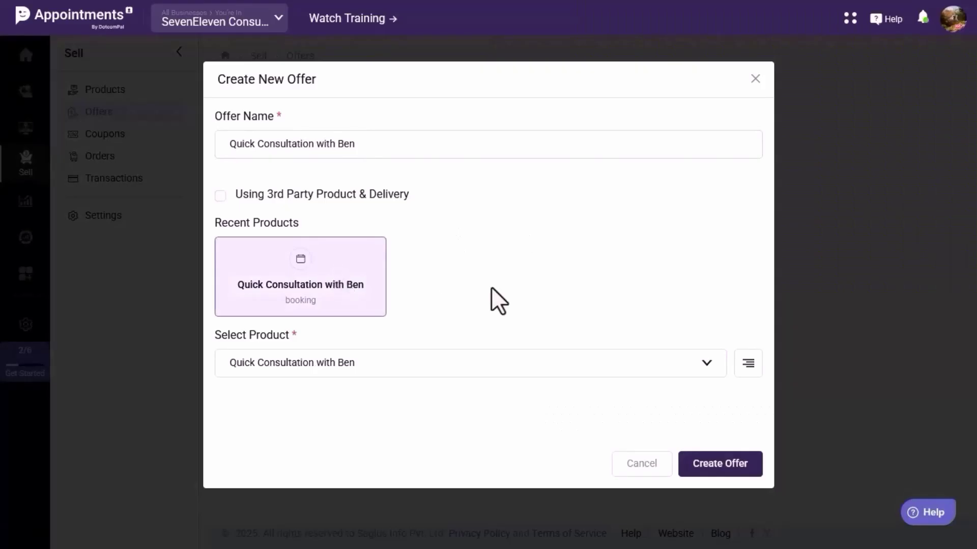
pyautogui.click(720, 463)
# Tag the offer 'business consultation' and 'session', then save and move to pricing.
pyautogui.scroll(-2, 731, 445)
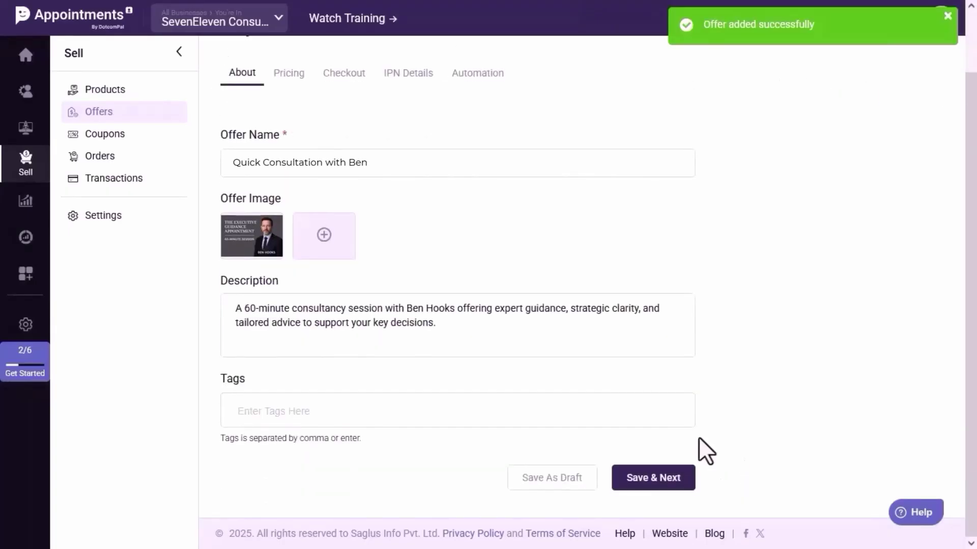
pyautogui.write('business co')
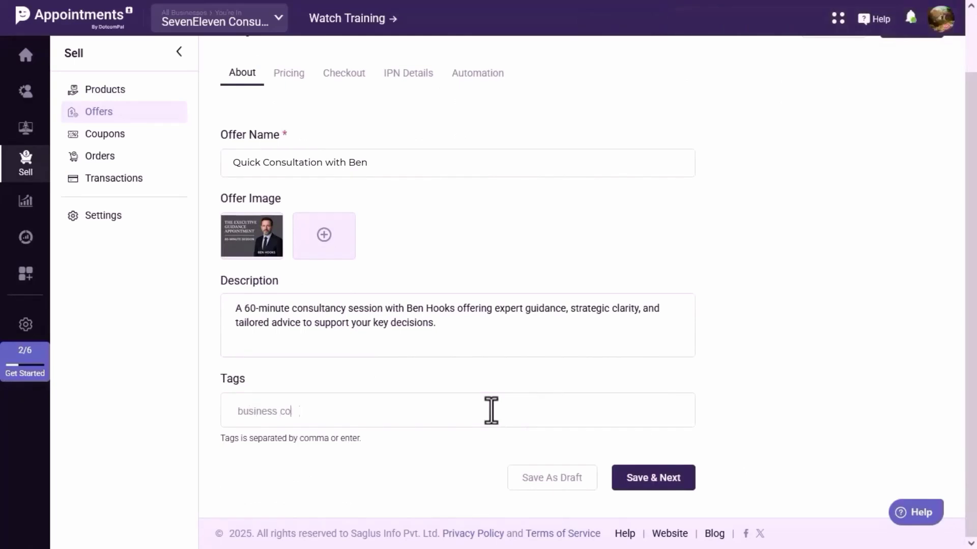
pyautogui.press('Return')
pyautogui.write('session')
pyautogui.press('Return')
pyautogui.click(651, 503)
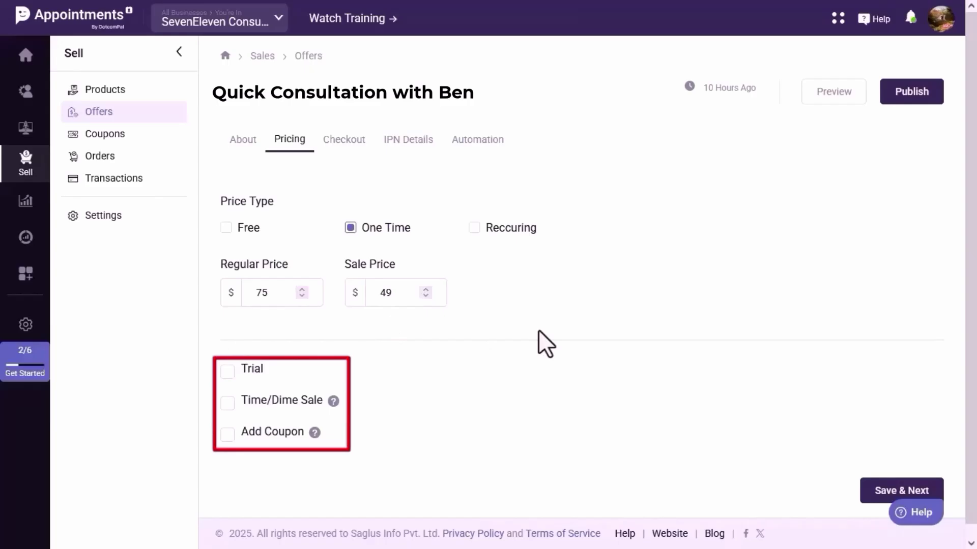
# Save the $75 regular / $49 sale pricing and review the PayPal Client Id and Secret fields.
pyautogui.click(885, 491)
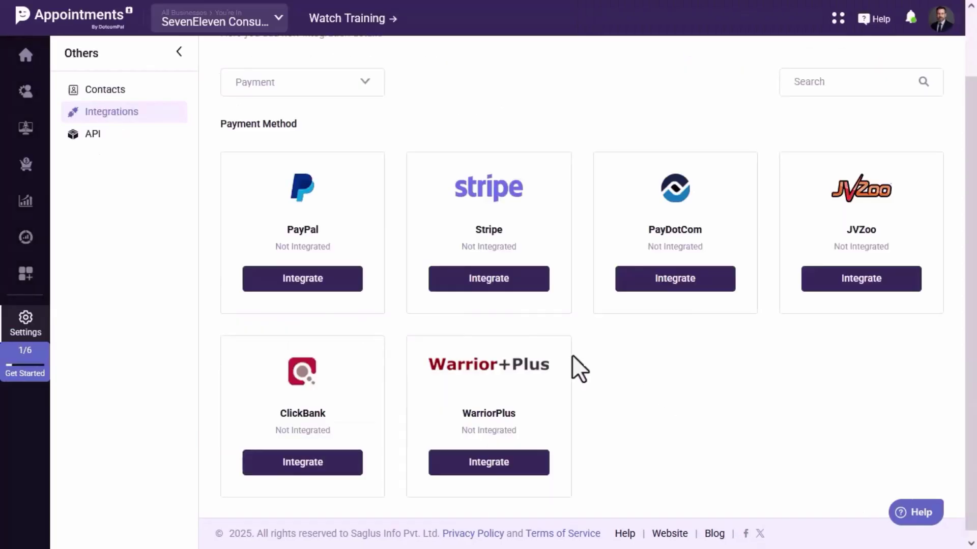
pyautogui.click(328, 287)
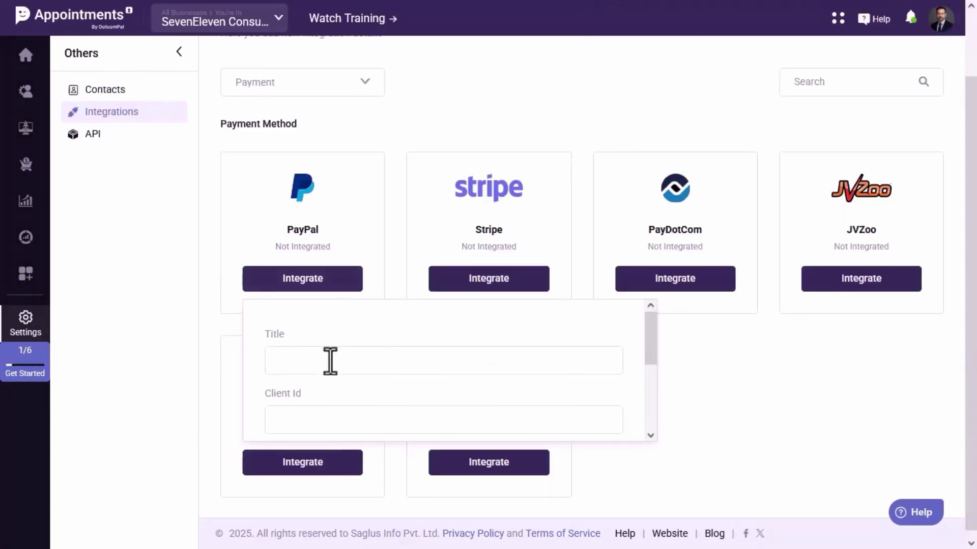
pyautogui.scroll(-2, 329, 362)
pyautogui.scroll(-2, 330, 367)
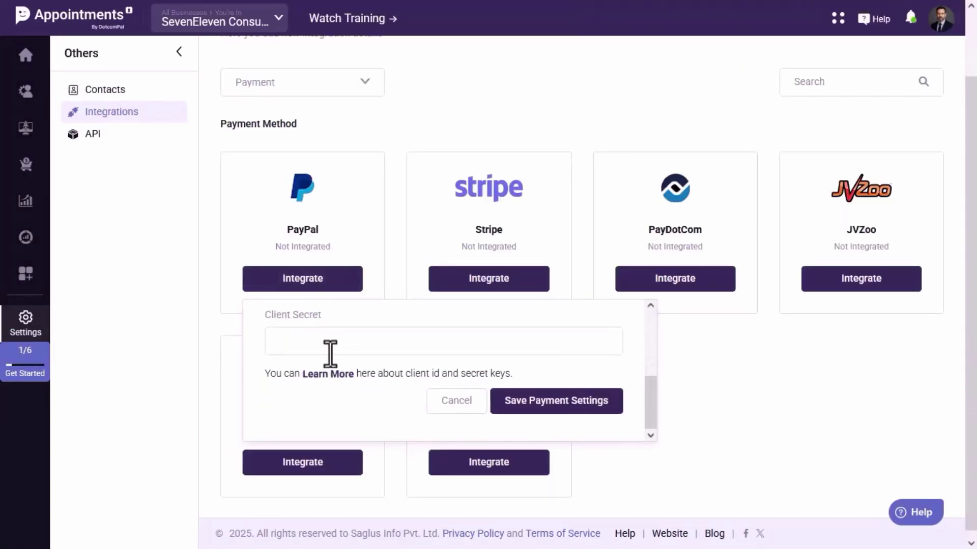
pyautogui.scroll(4, 331, 353)
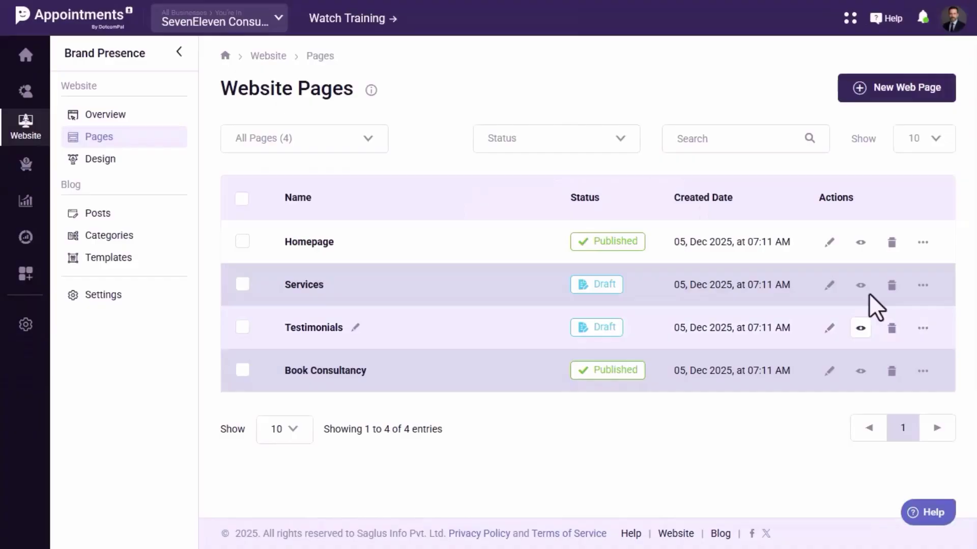
# Open the Homepage in the page editor and look through its sections.
pyautogui.click(868, 291)
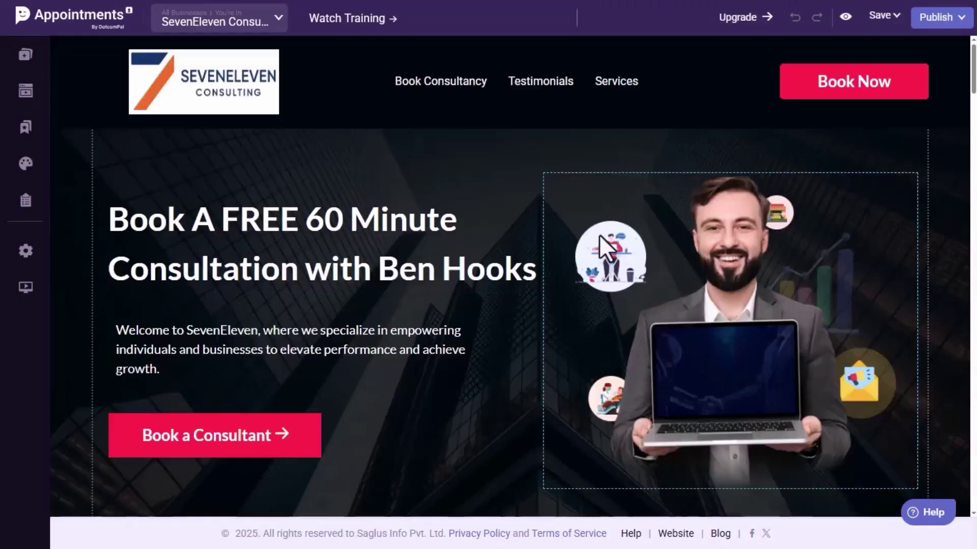
pyautogui.scroll(-10, 527, 242)
pyautogui.scroll(20, 527, 242)
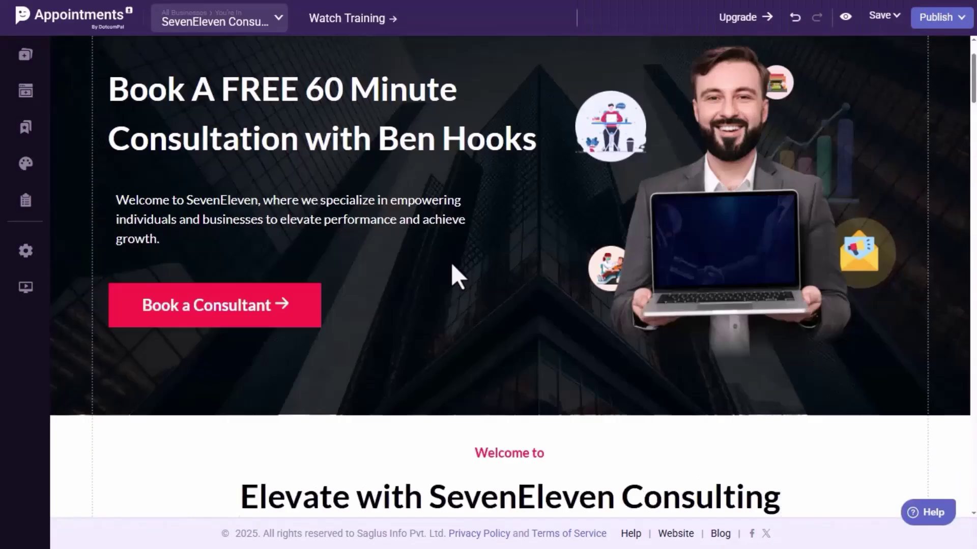
pyautogui.scroll(-3, 451, 262)
pyautogui.scroll(-3, 263, 160)
# Place the A Quick Session With Ben checkout form under 'Unlock Your Potential Today' and publish.
pyautogui.click(25, 51)
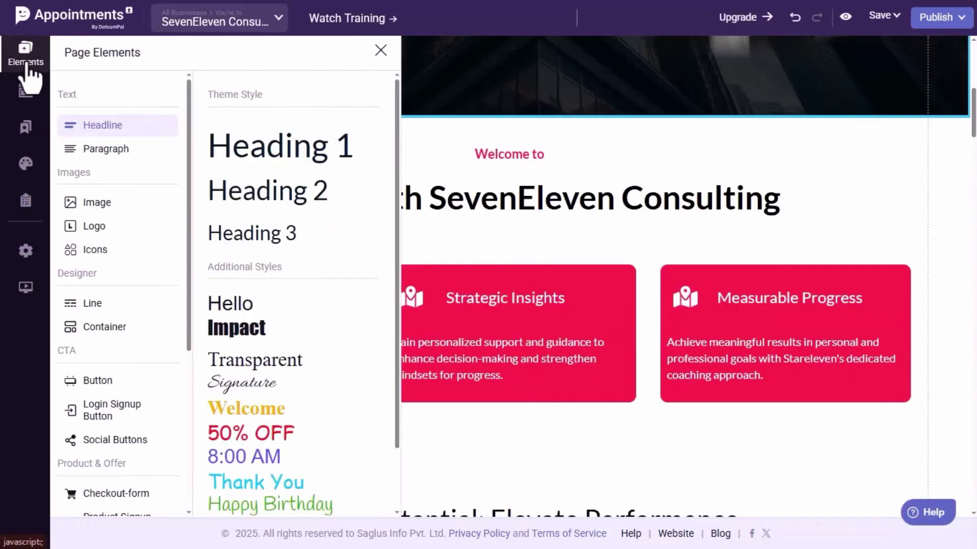
pyautogui.scroll(-5, 152, 407)
pyautogui.click(124, 238)
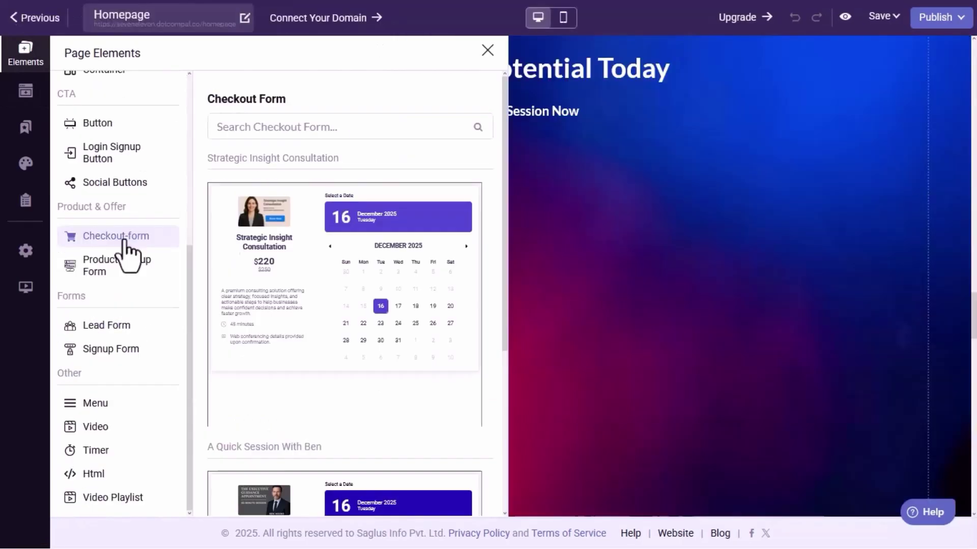
pyautogui.scroll(-6, 305, 284)
pyautogui.scroll(2, 285, 306)
pyautogui.moveTo(276, 322); pyautogui.dragTo(600, 254)
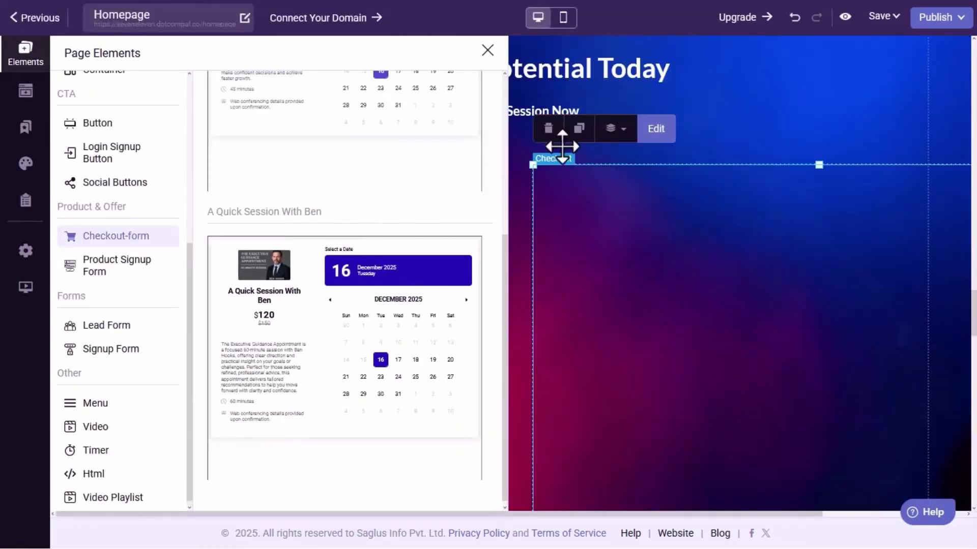
pyautogui.click(487, 50)
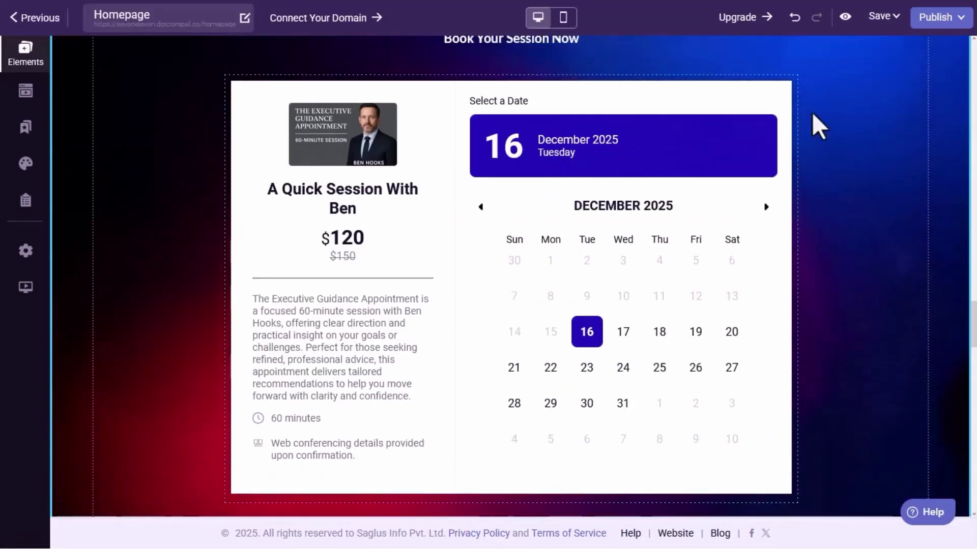
pyautogui.click(938, 17)
# Publish the edited homepage and open the live SevenEleven site from the dashboard.
pyautogui.click(933, 236)
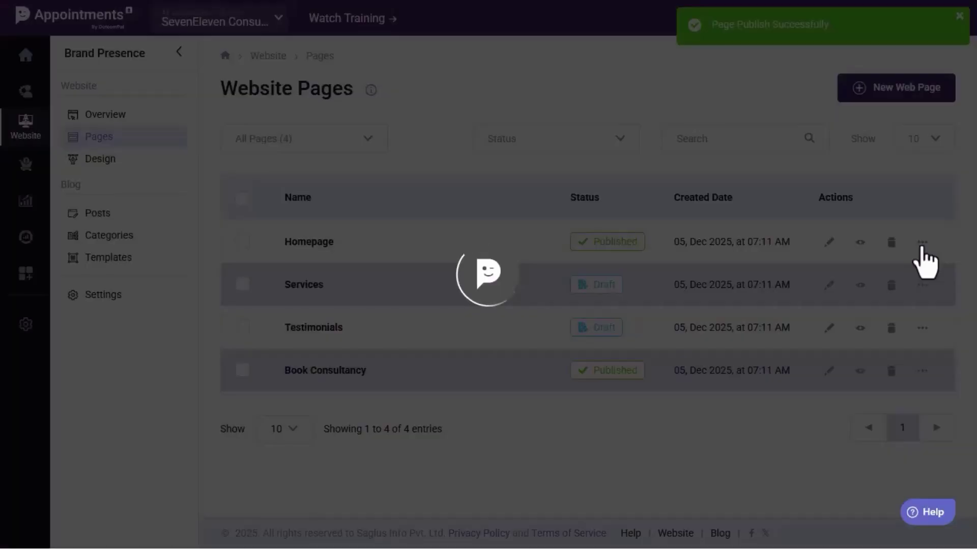
pyautogui.click(97, 113)
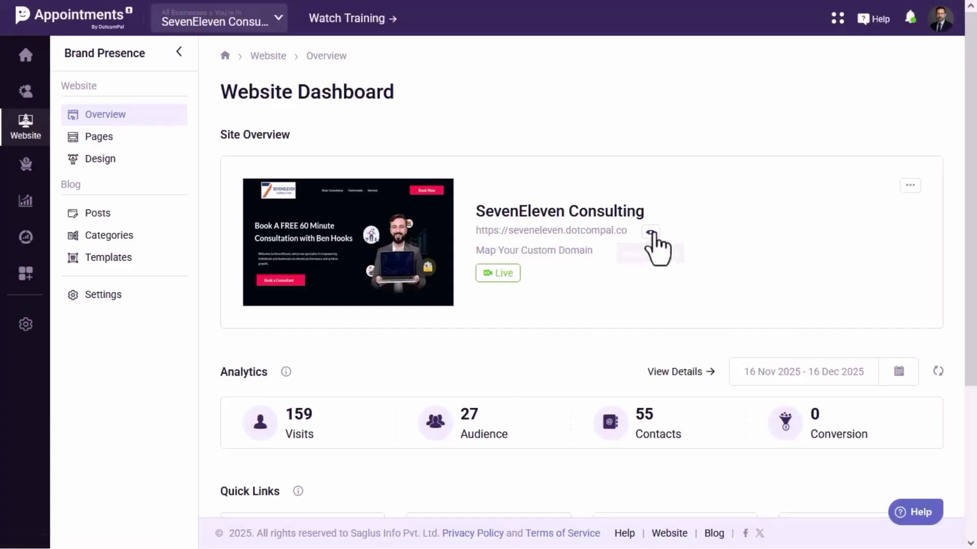
pyautogui.click(651, 234)
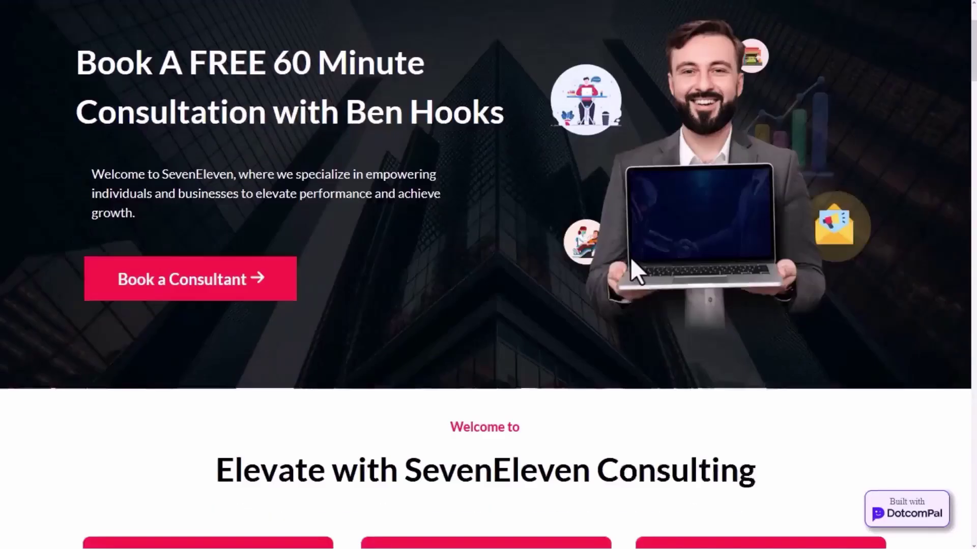
pyautogui.scroll(-15, 630, 257)
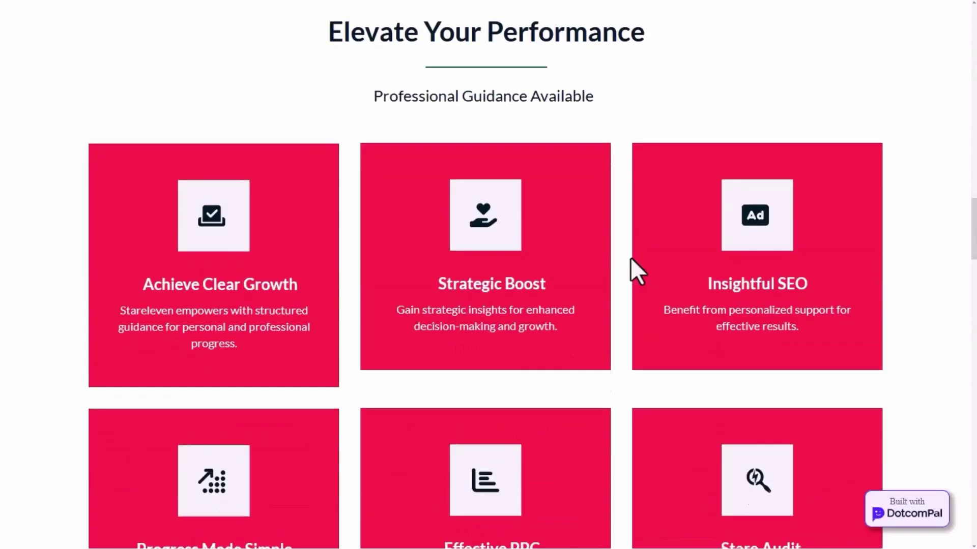
pyautogui.scroll(-15, 630, 258)
pyautogui.scroll(3, 566, 316)
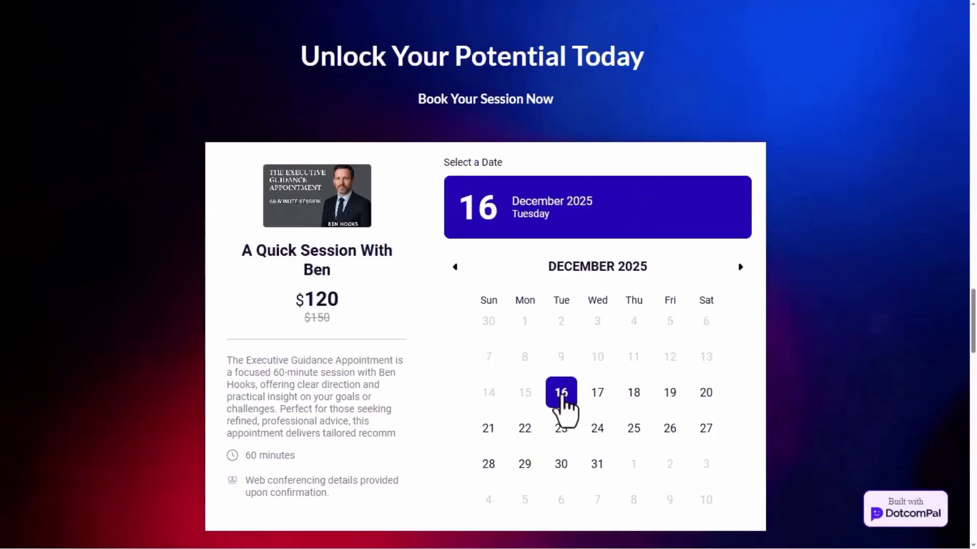
# Book Tuesday, December 16 at 3:00 PM and enter the customer's first name, last name and e-mail.
pyautogui.click(562, 402)
pyautogui.click(502, 338)
pyautogui.scroll(-3, 617, 370)
pyautogui.click(538, 399)
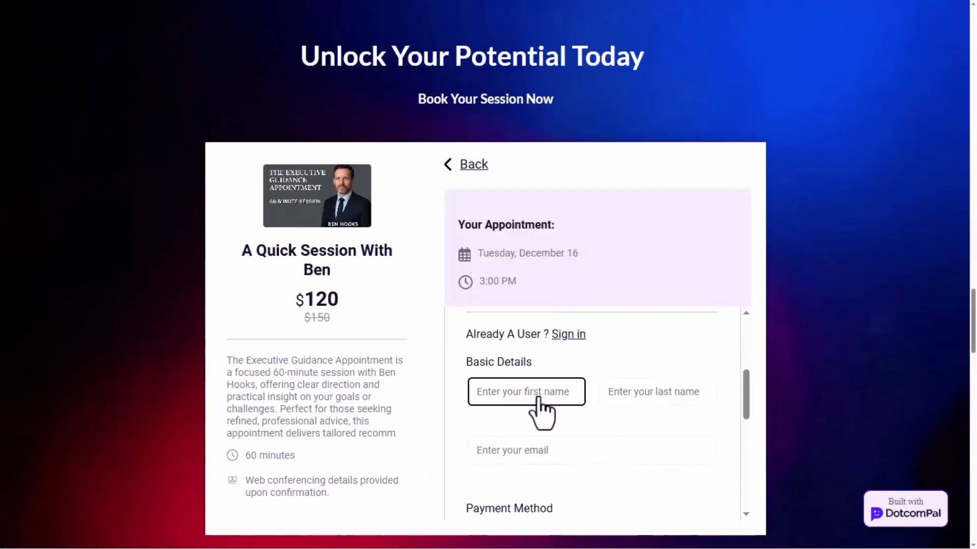
pyautogui.press('Tab')
pyautogui.click(543, 460)
# Choose PayPal as payment, apply coupon SANTA30 and place the order.
pyautogui.scroll(-4, 599, 451)
pyautogui.click(502, 348)
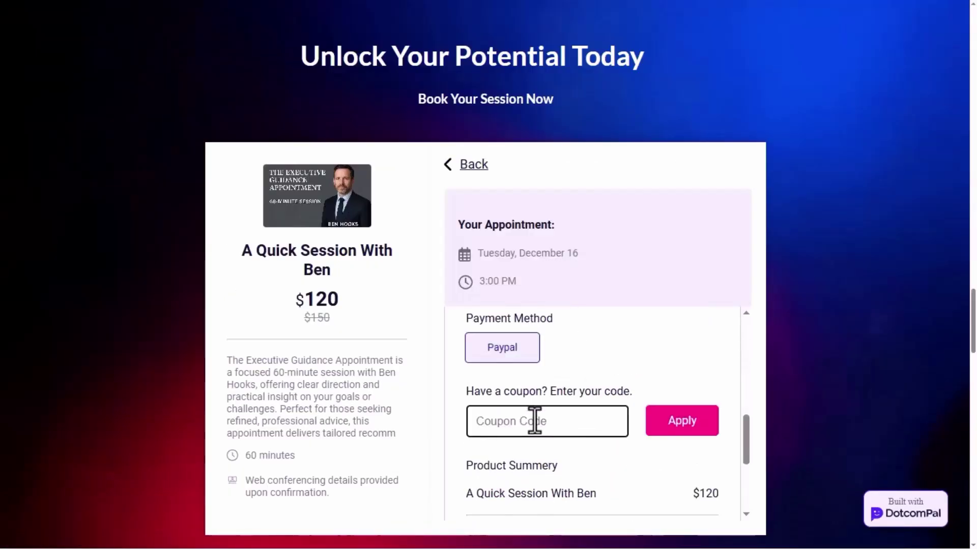
pyautogui.write('SANTA30')
pyautogui.click(662, 422)
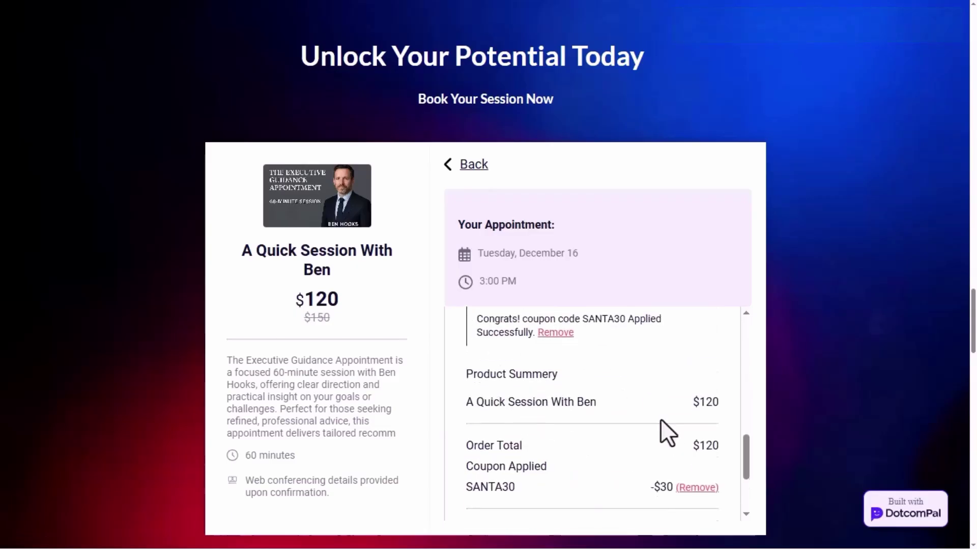
pyautogui.scroll(-3, 660, 421)
pyautogui.click(604, 461)
# Log into the PayPal account with its password and continue to the payment review.
pyautogui.click(497, 341)
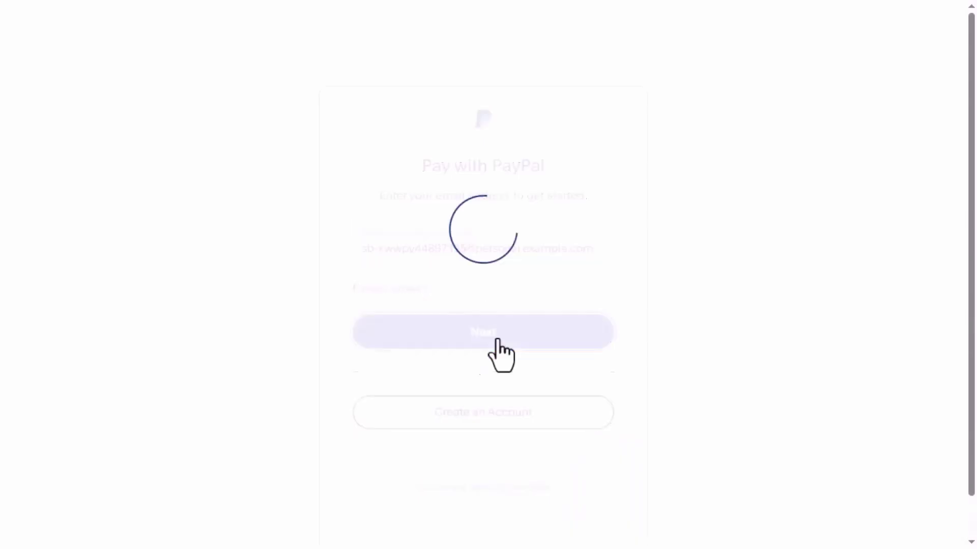
pyautogui.click(428, 308)
pyautogui.write('•••••••••')
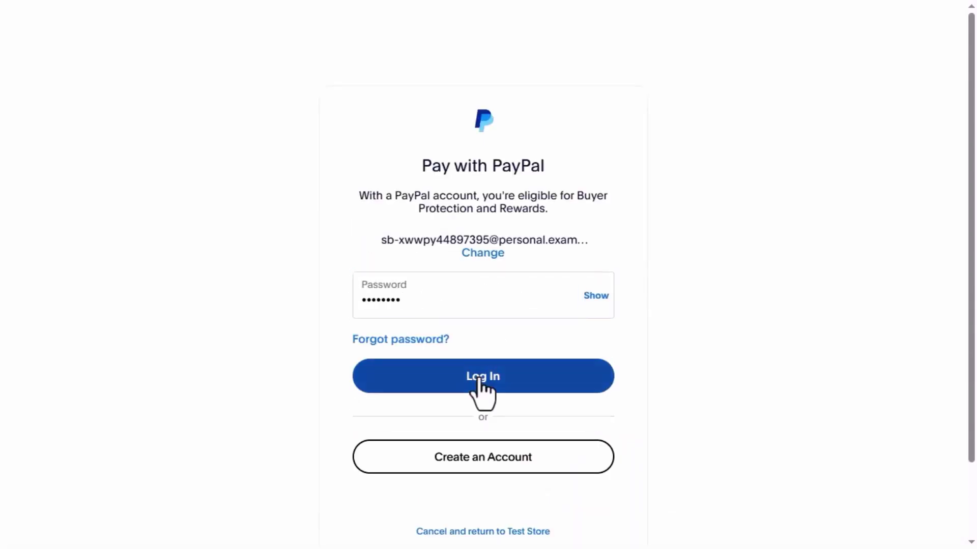
pyautogui.click(479, 379)
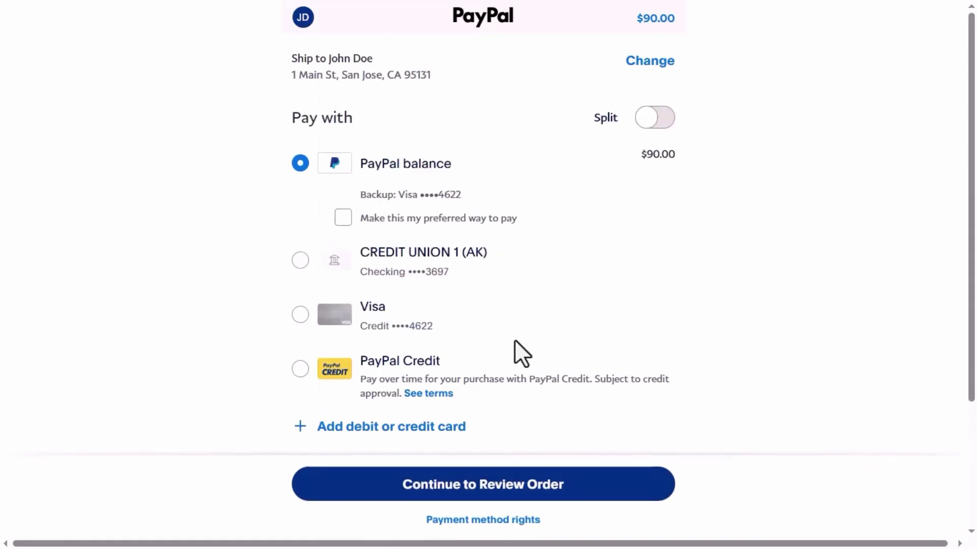
pyautogui.click(490, 486)
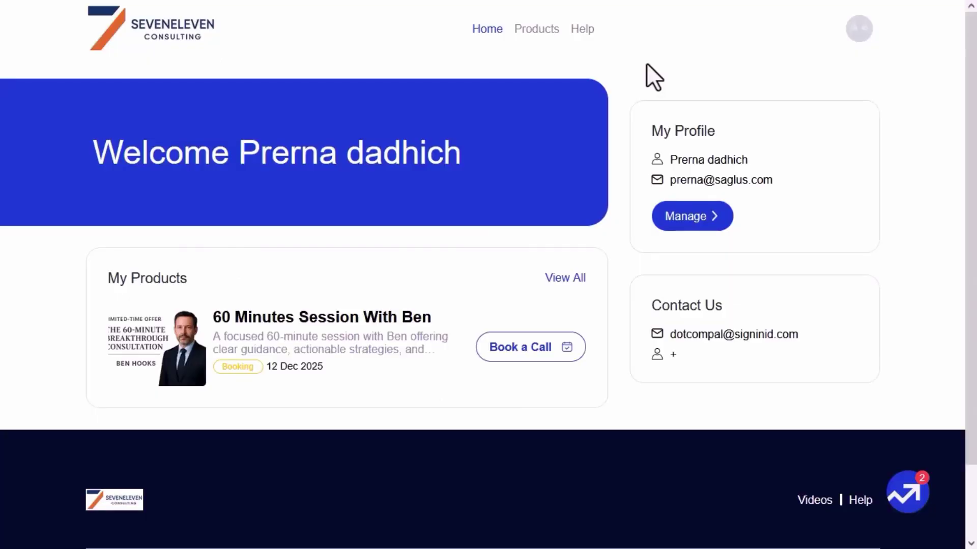
# Open the purchased session's details and read through the Access Instructions and meeting link.
pyautogui.scroll(-2, 638, 102)
pyautogui.scroll(2, 632, 109)
pyautogui.click(540, 363)
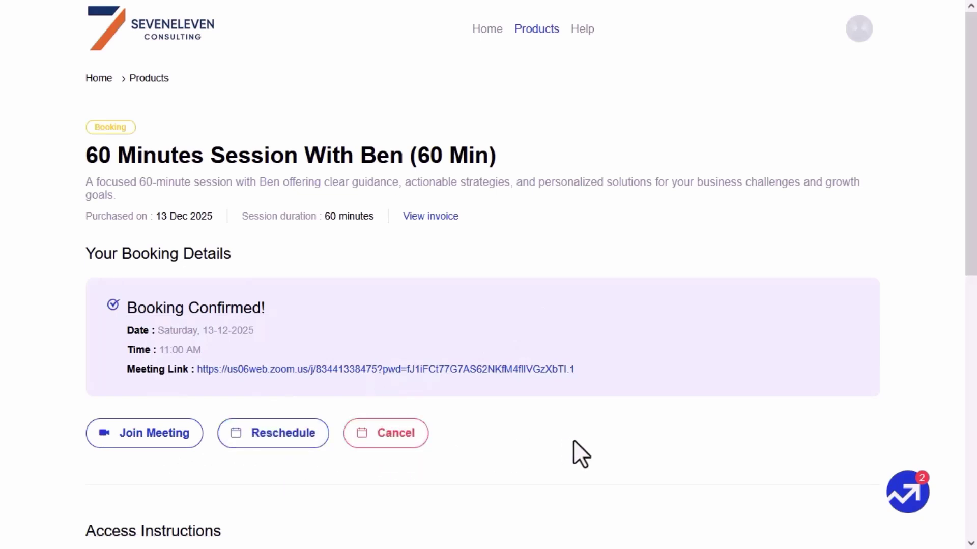
pyautogui.scroll(-2, 573, 442)
pyautogui.scroll(-3, 574, 441)
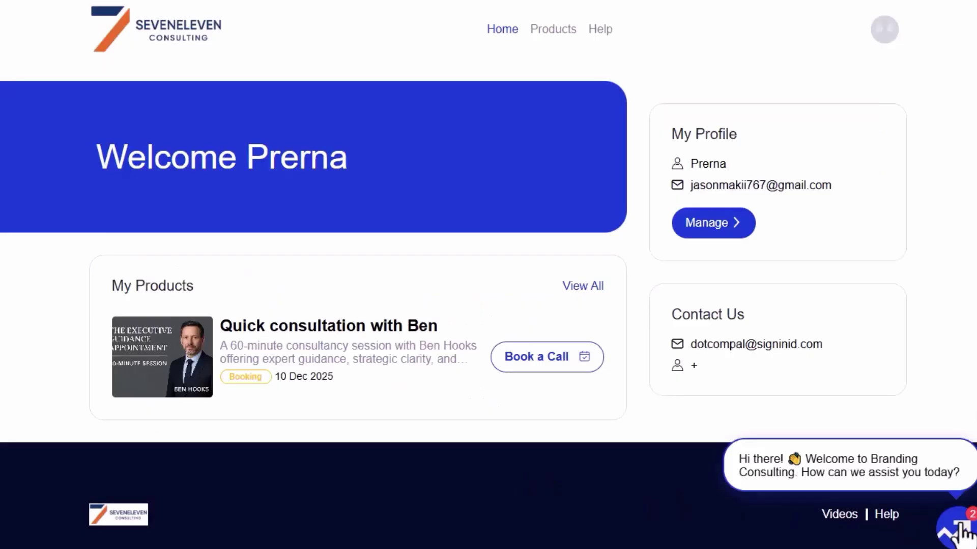
# Write a greeting to Ben in the support chat about looking forward to the session.
pyautogui.click(761, 473)
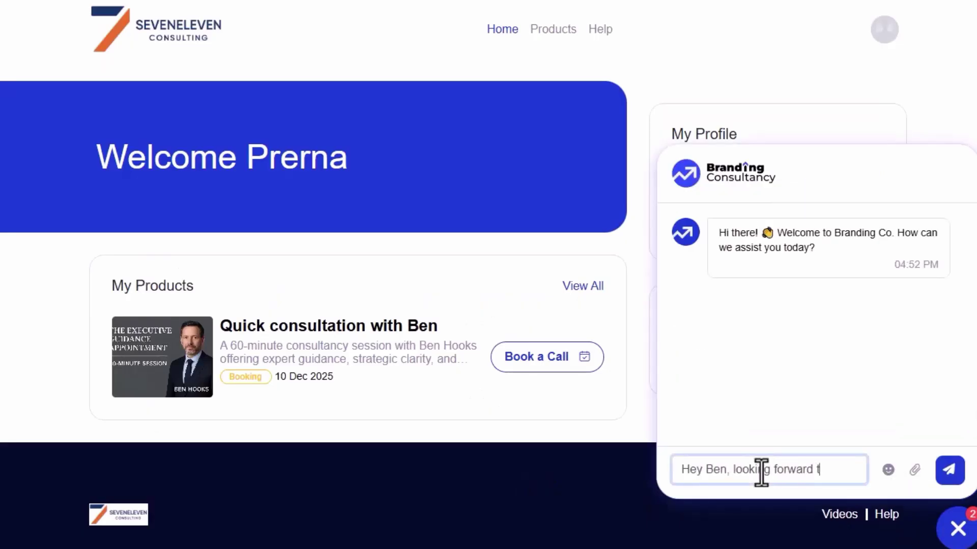
pyautogui.write('Hey Ben, looking forward towards a valu')
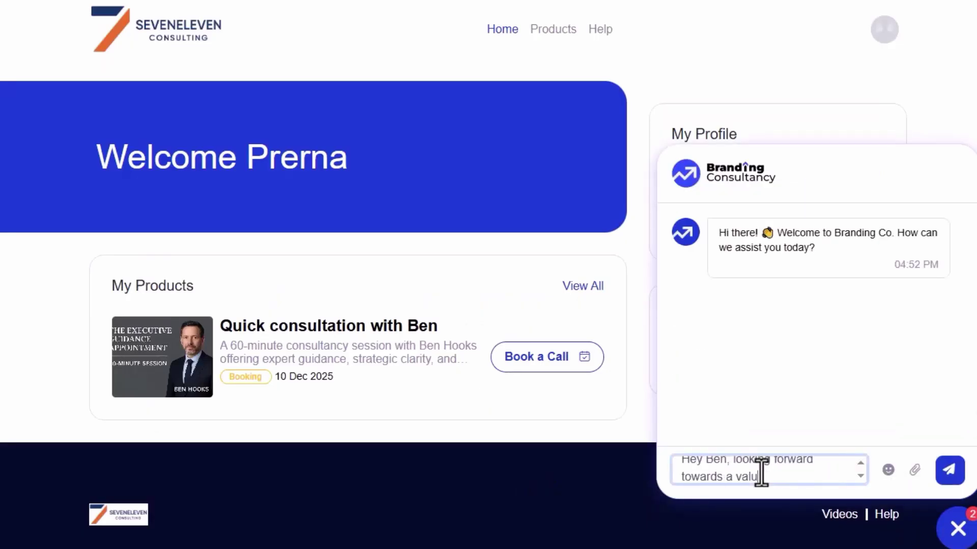
pyautogui.write('able session with yo')
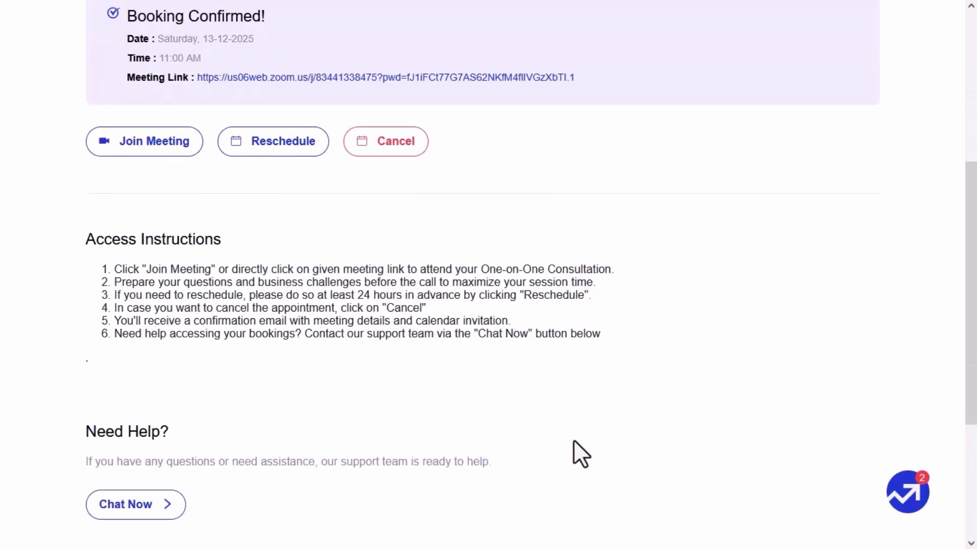
pyautogui.scroll(-1, 573, 441)
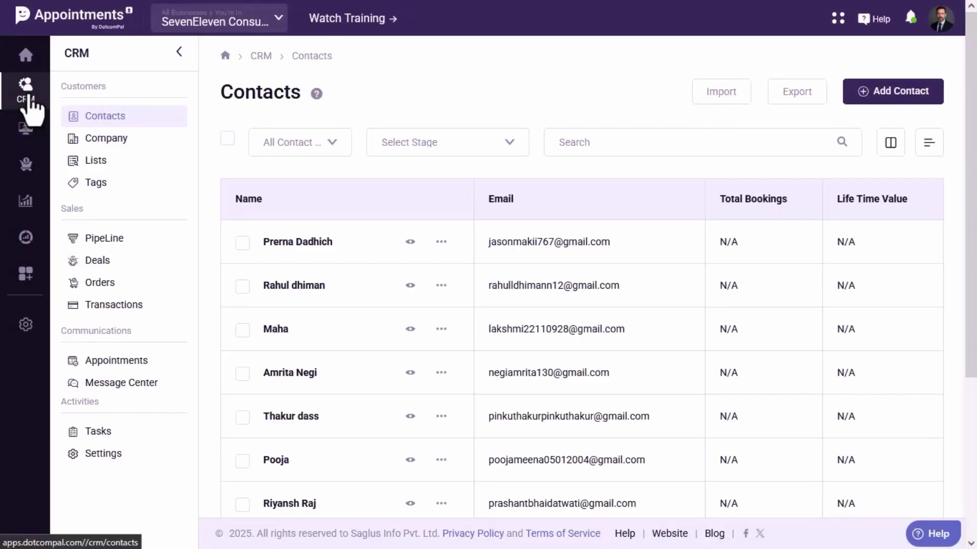
# Open the booked customer's contact record and review their appointments and transaction history.
pyautogui.click(411, 247)
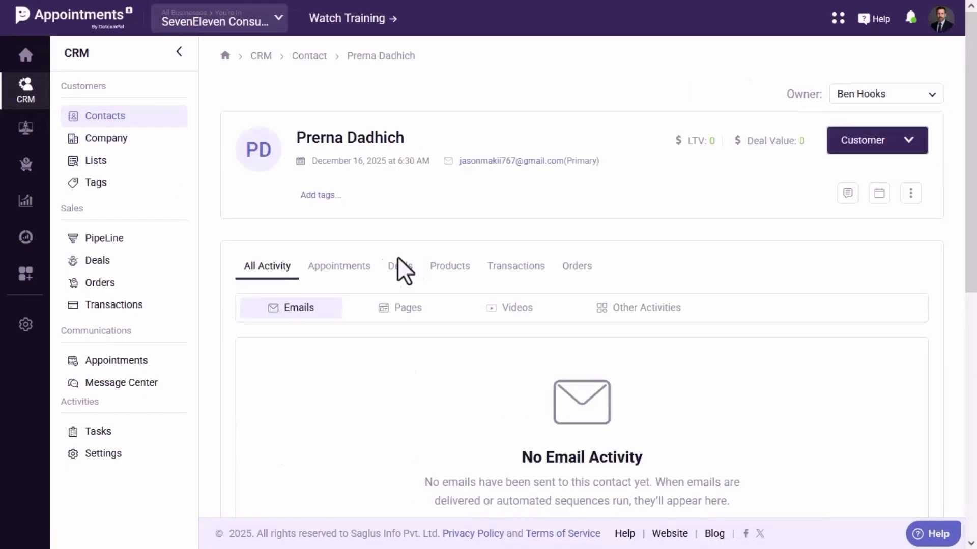
pyautogui.click(336, 272)
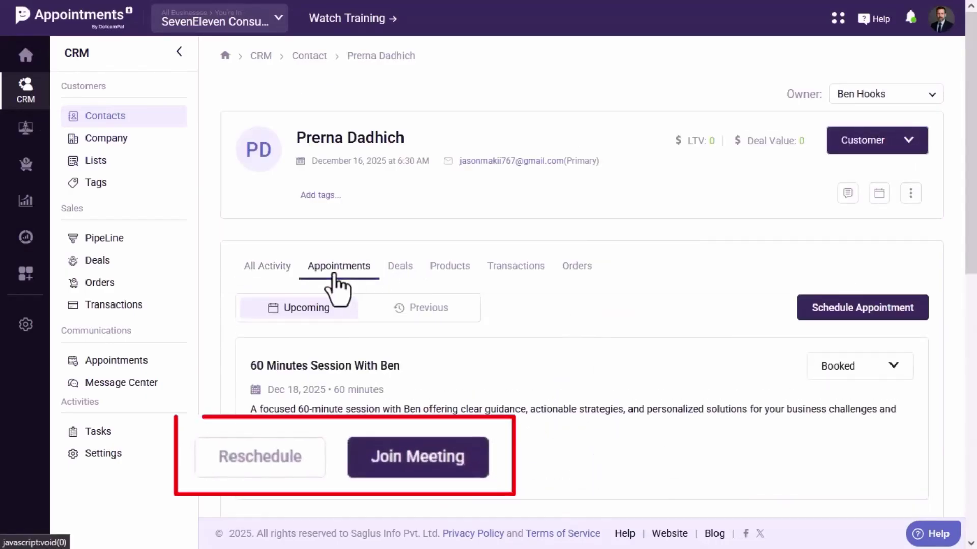
pyautogui.scroll(-3, 414, 290)
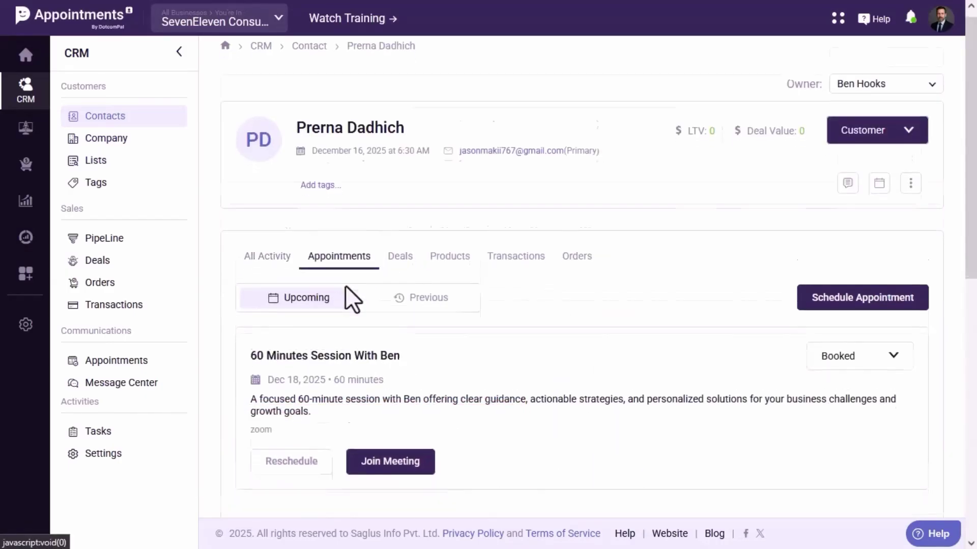
pyautogui.click(515, 204)
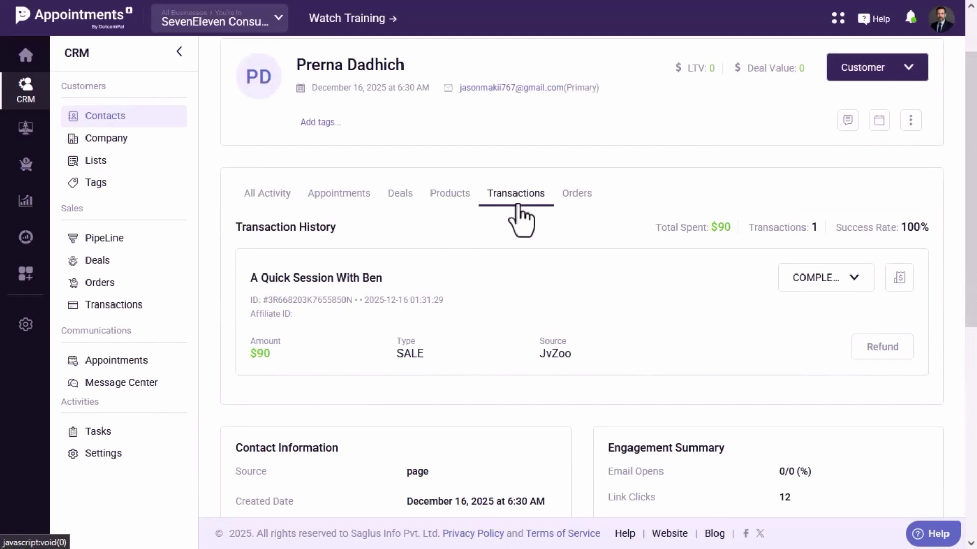
# Paste the 'Welcome to SevenEleven!' message into the customer's conversation and send it.
pyautogui.click(122, 384)
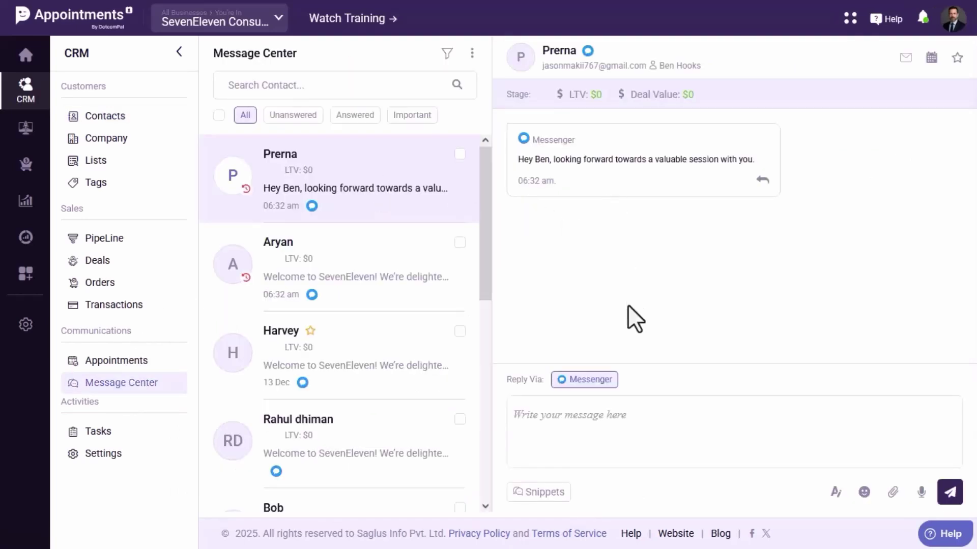
pyautogui.hotkey('ctrl', 'v')
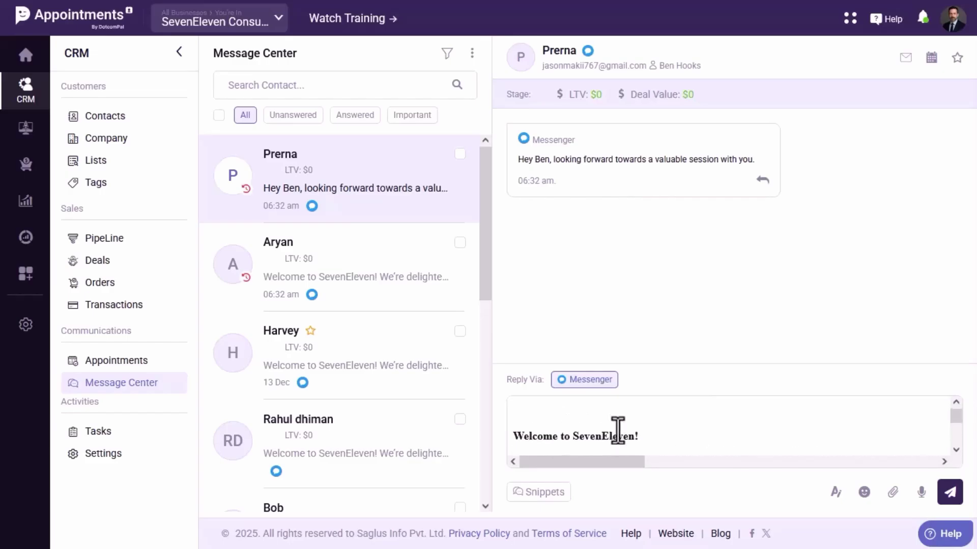
pyautogui.click(950, 494)
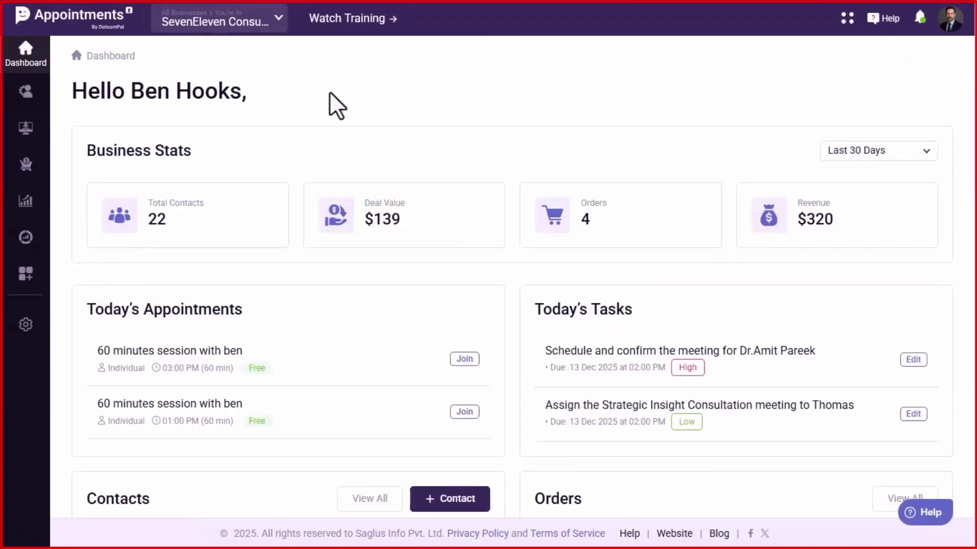
# Scroll through the dashboard's totals, Today's Appointments and Sales Pipeline panels.
pyautogui.scroll(-5, 332, 108)
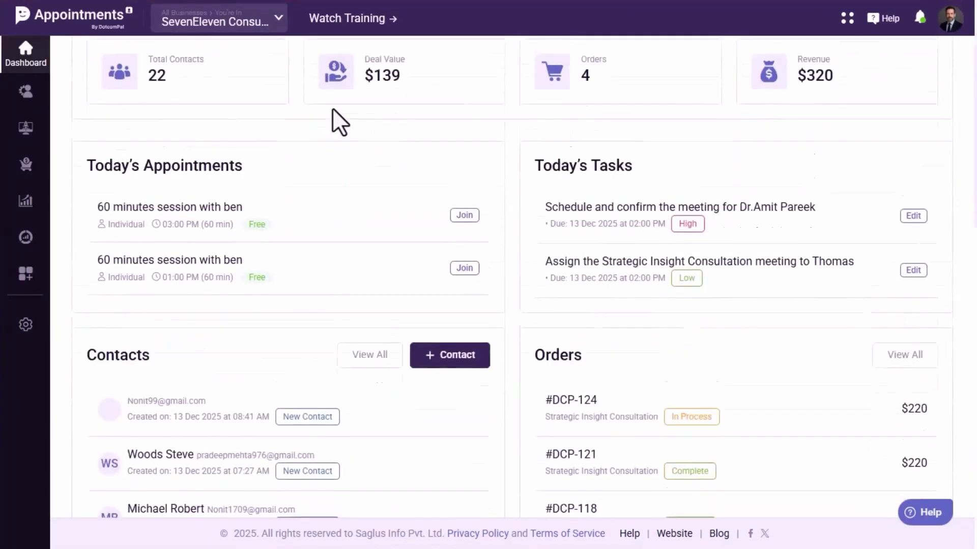
pyautogui.scroll(-15, 328, 179)
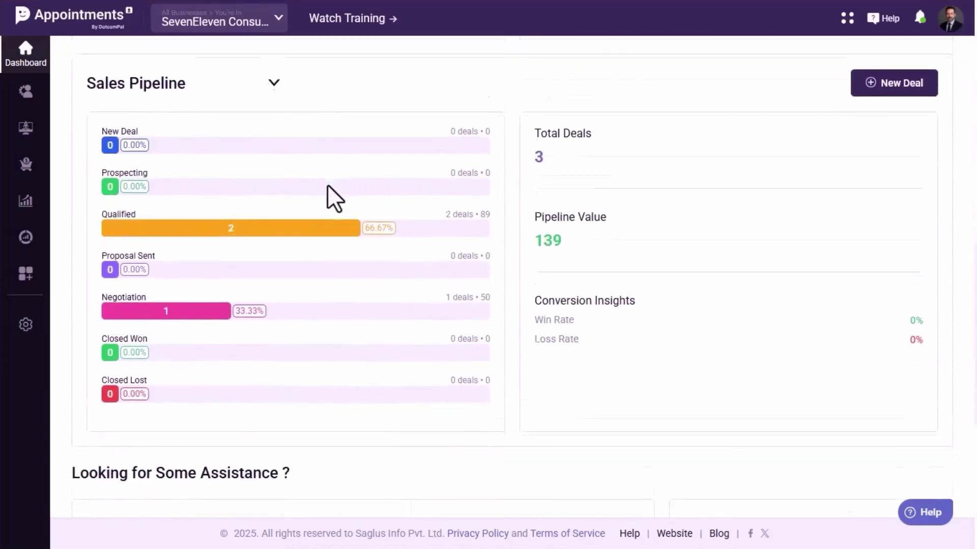
pyautogui.scroll(-1, 334, 197)
pyautogui.scroll(12, 327, 184)
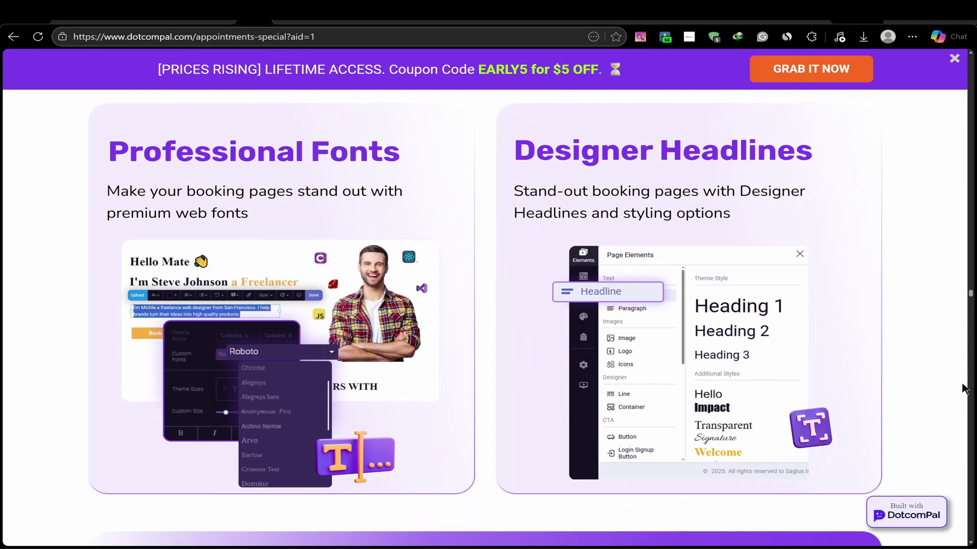
pyautogui.scroll(-5, 964, 389)
pyautogui.scroll(-9, 958, 372)
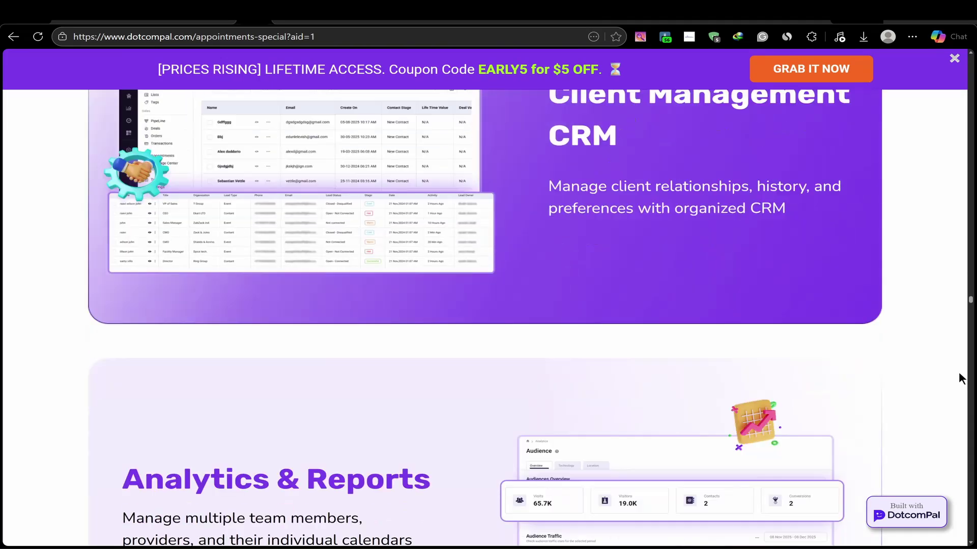
pyautogui.scroll(-11, 959, 373)
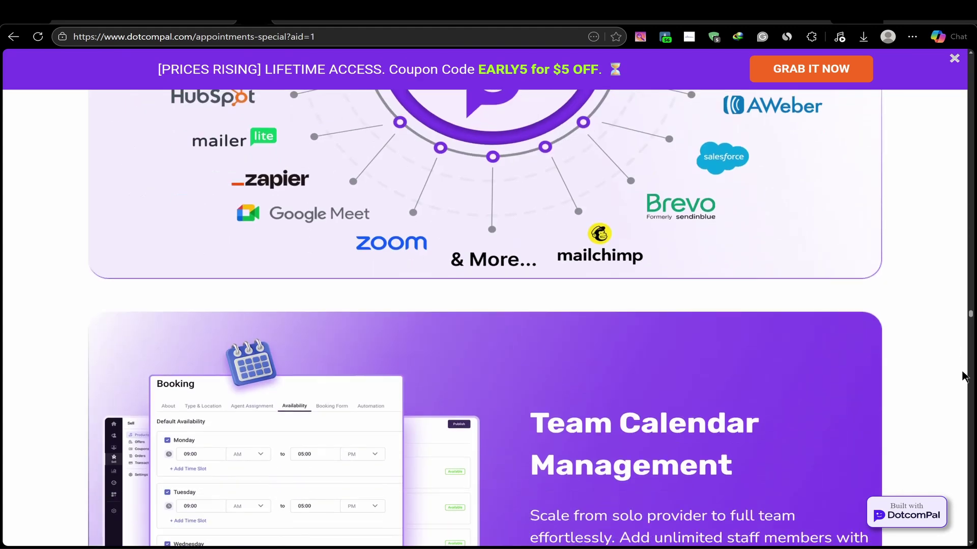
pyautogui.scroll(-12, 951, 374)
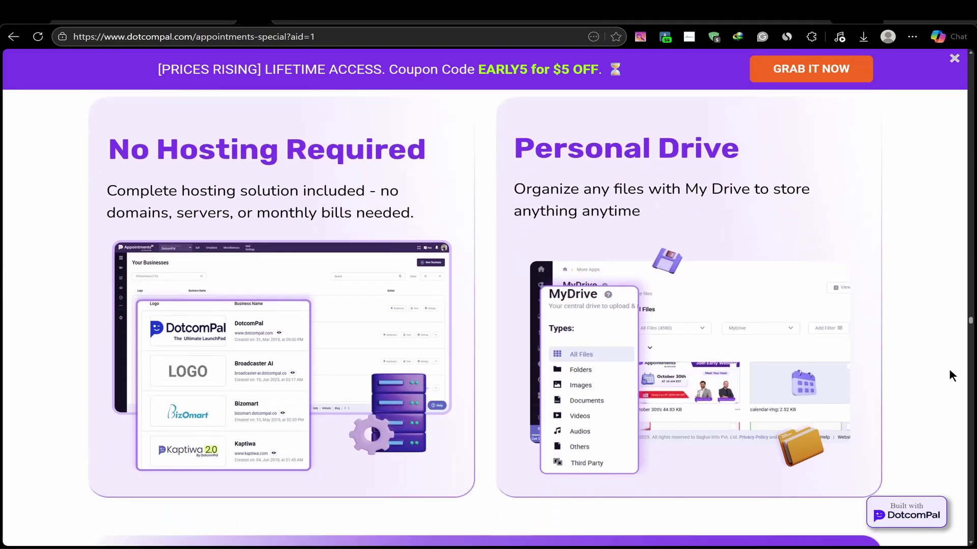
pyautogui.scroll(-12, 949, 371)
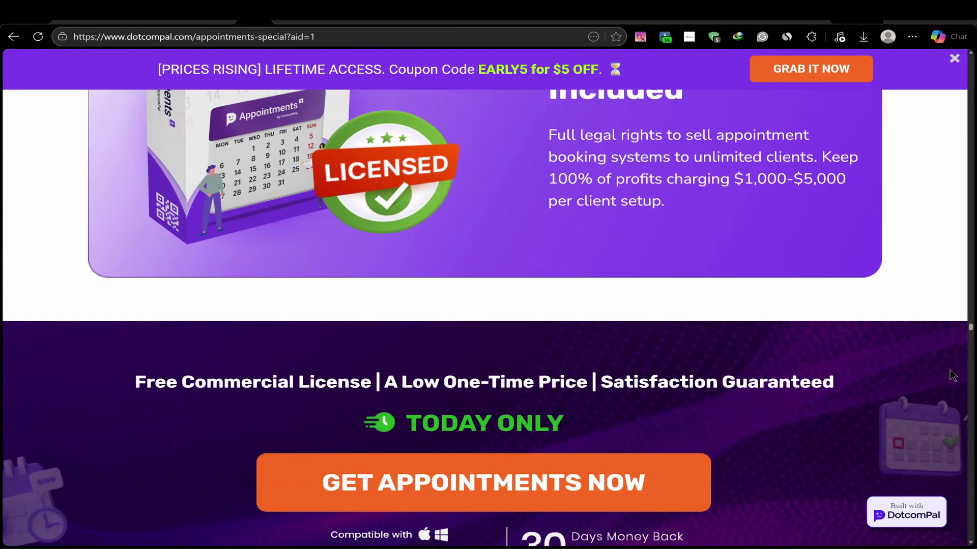
pyautogui.scroll(-7, 950, 371)
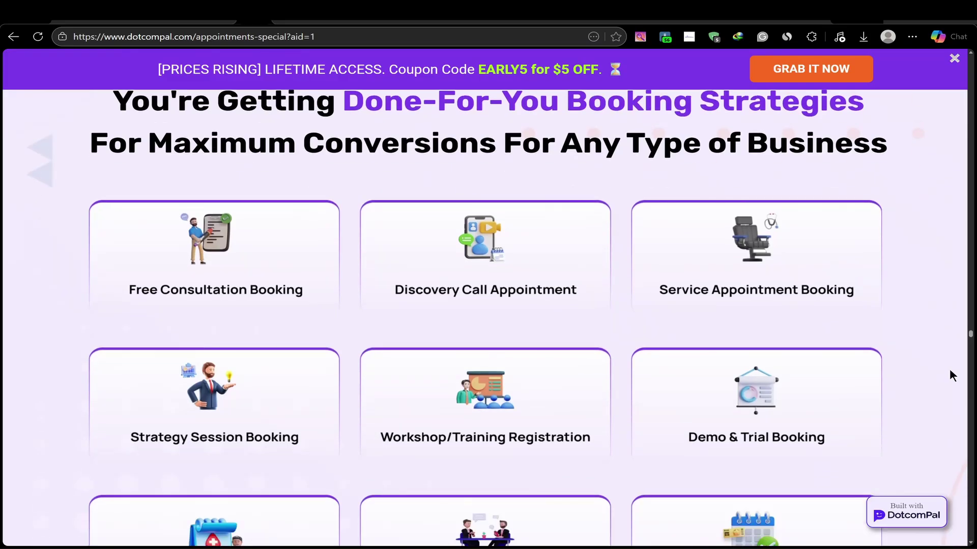
pyautogui.scroll(-10, 951, 377)
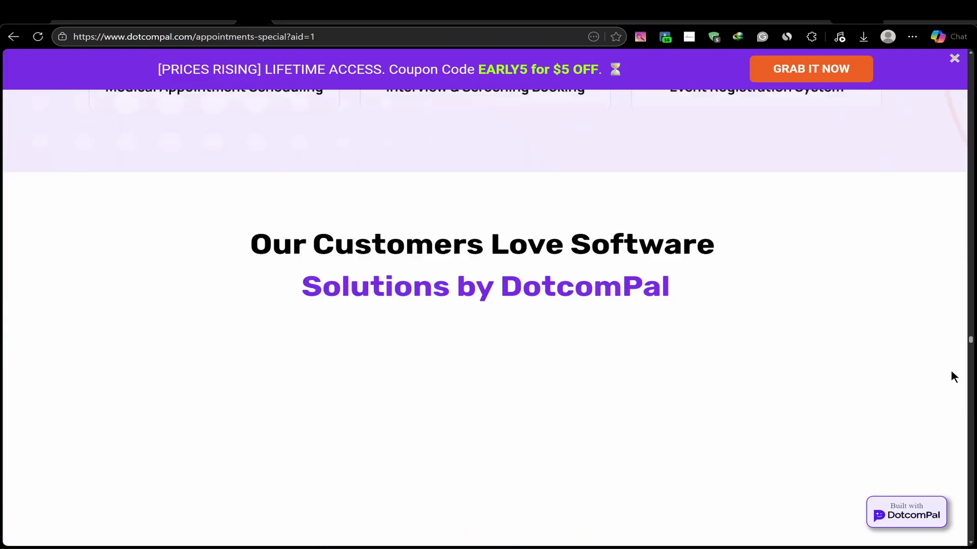
pyautogui.scroll(-5, 952, 372)
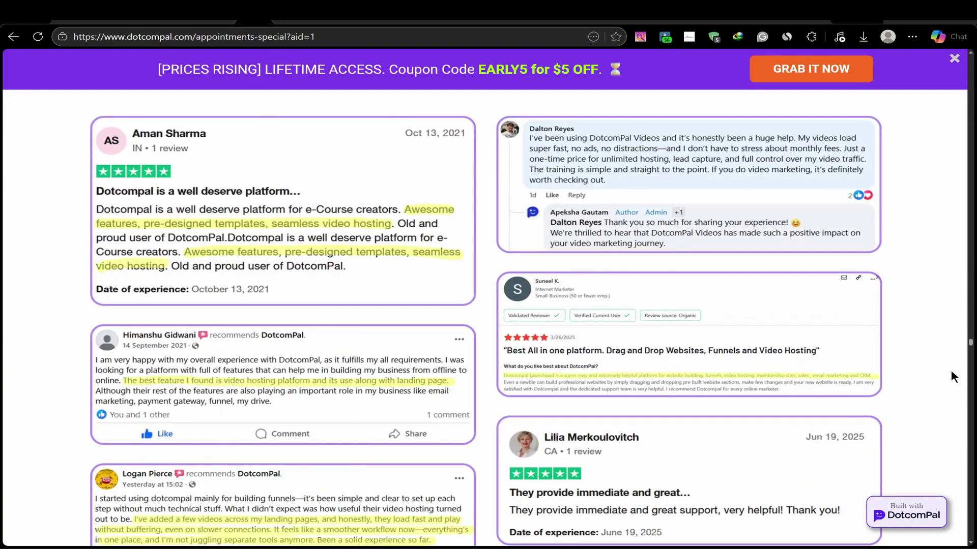
pyautogui.scroll(-5, 950, 371)
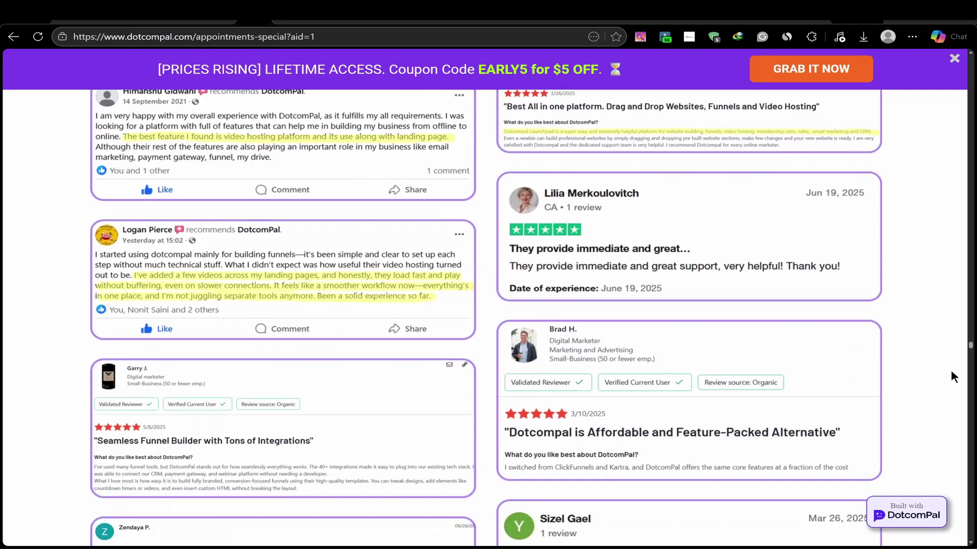
pyautogui.scroll(-6, 951, 371)
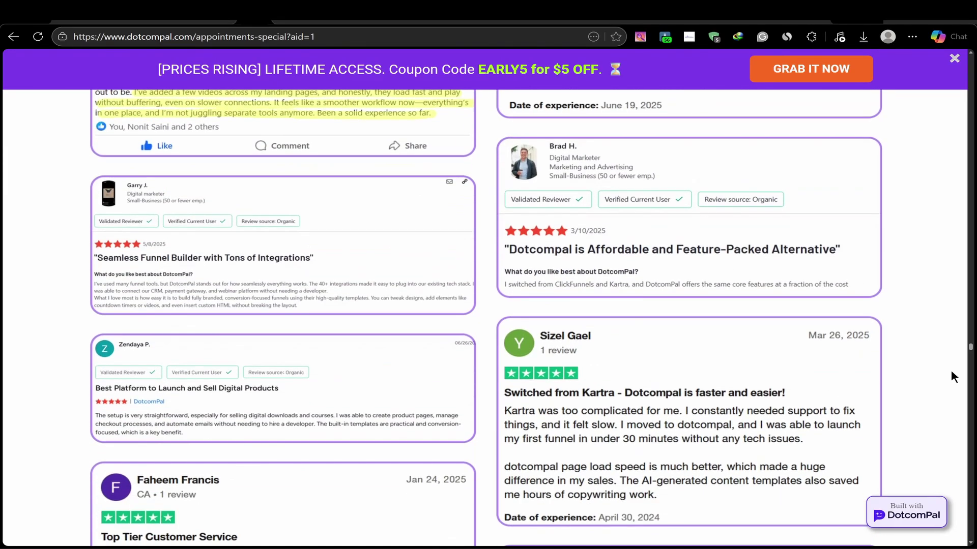
pyautogui.scroll(-5, 951, 372)
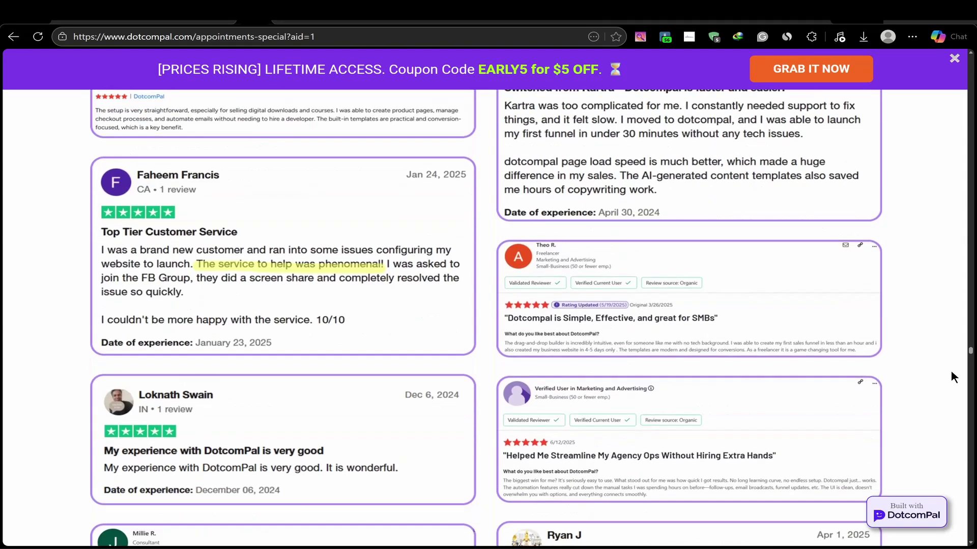
pyautogui.scroll(-5, 951, 371)
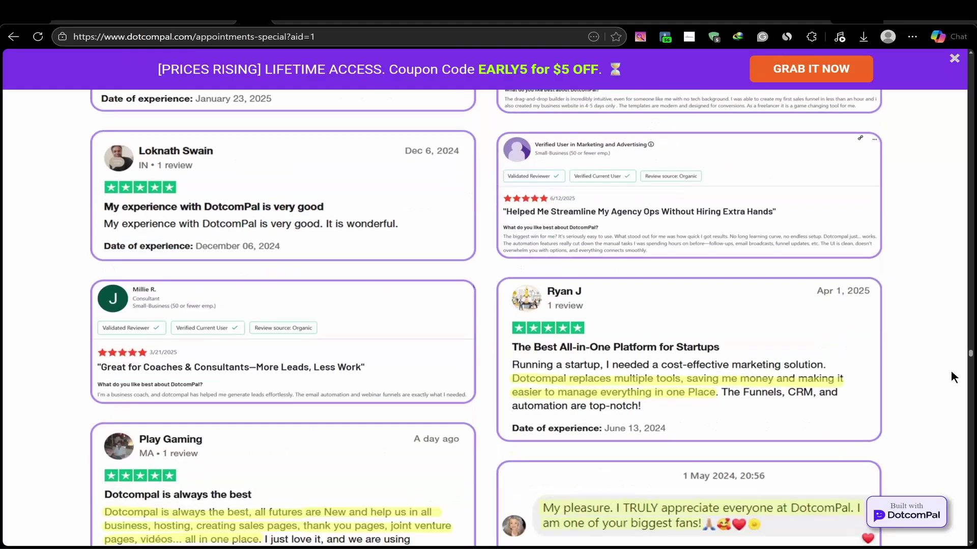
pyautogui.scroll(-6, 951, 371)
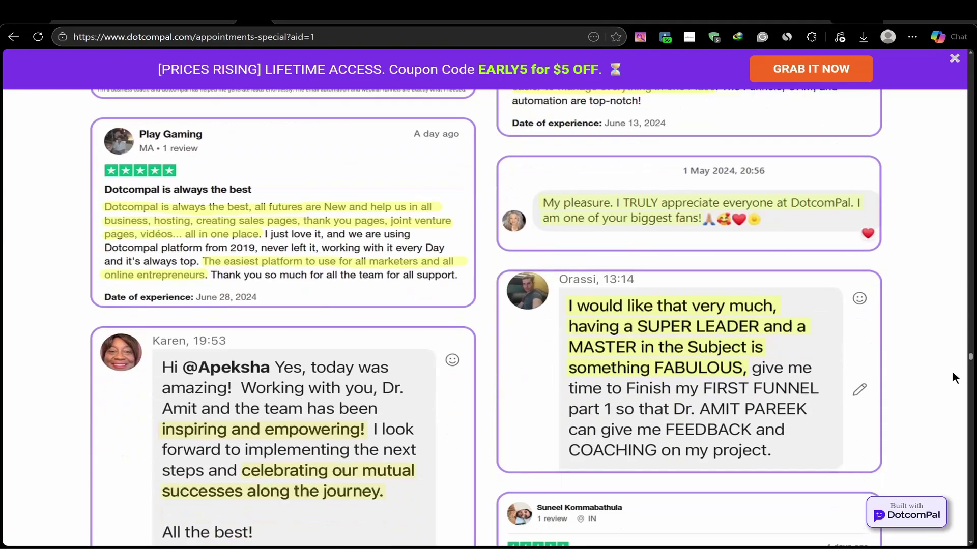
pyautogui.scroll(-6, 953, 374)
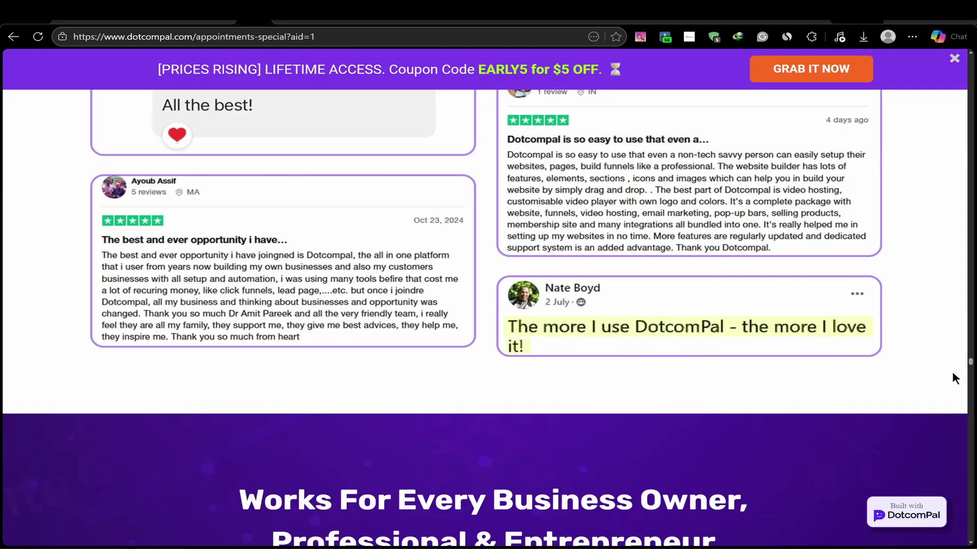
pyautogui.scroll(-10, 954, 378)
pyautogui.scroll(-15, 956, 378)
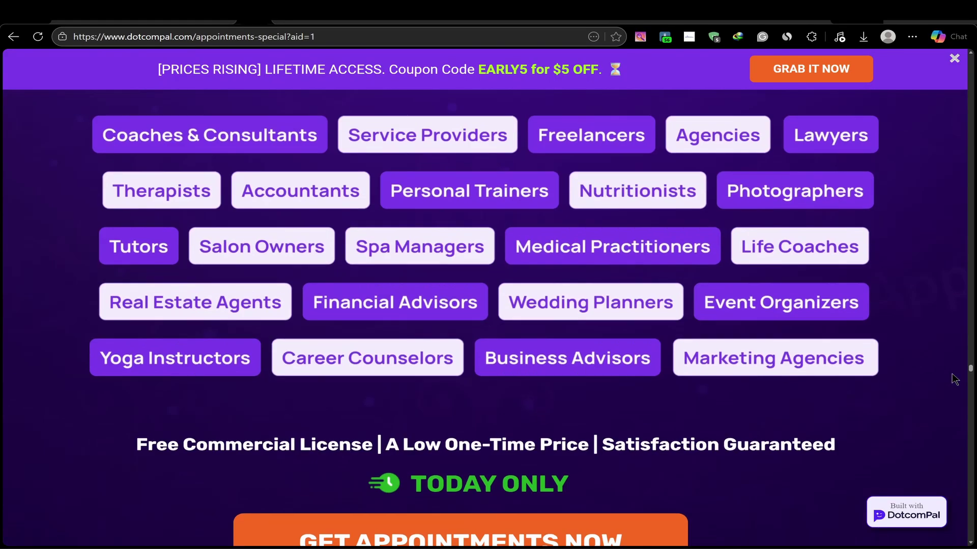
pyautogui.scroll(-1, 924, 357)
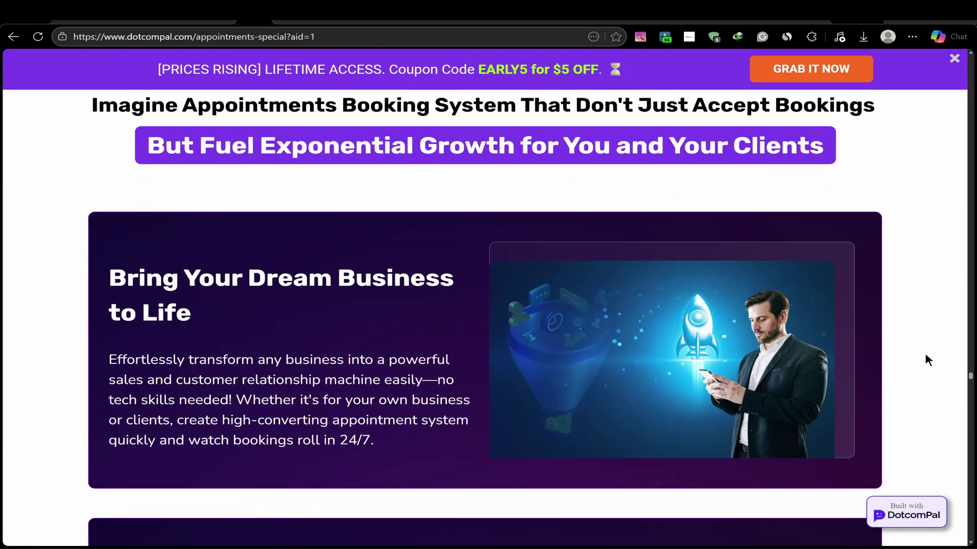
pyautogui.scroll(-5, 890, 254)
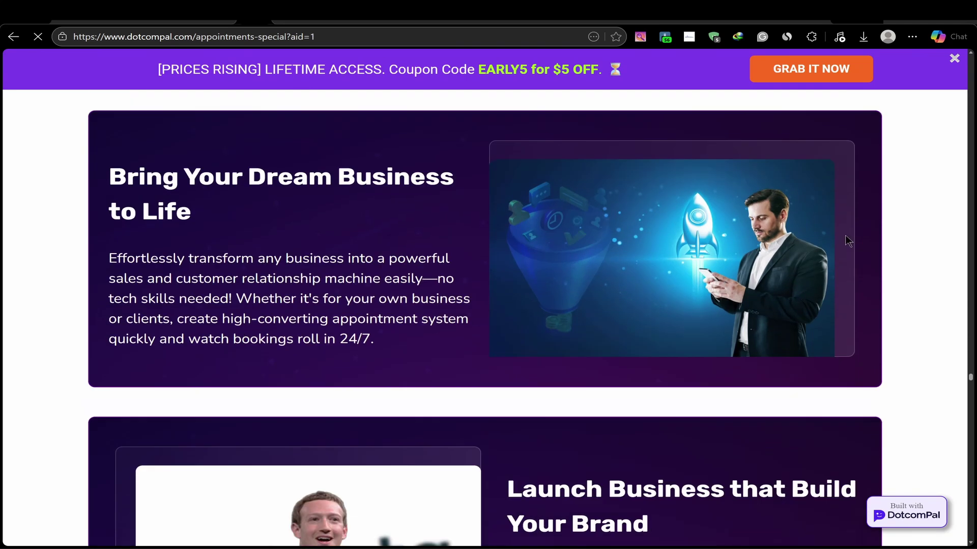
pyautogui.scroll(-5, 931, 277)
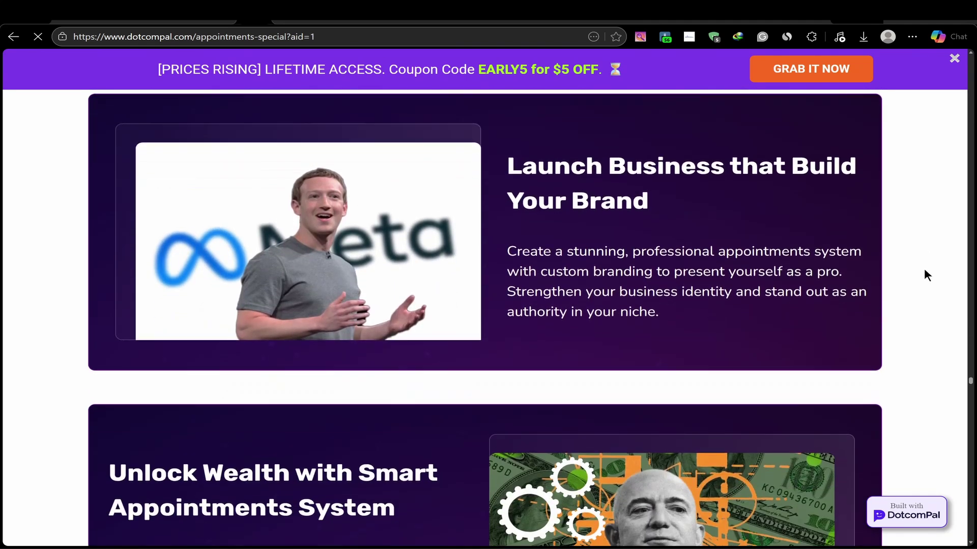
pyautogui.scroll(-7, 926, 274)
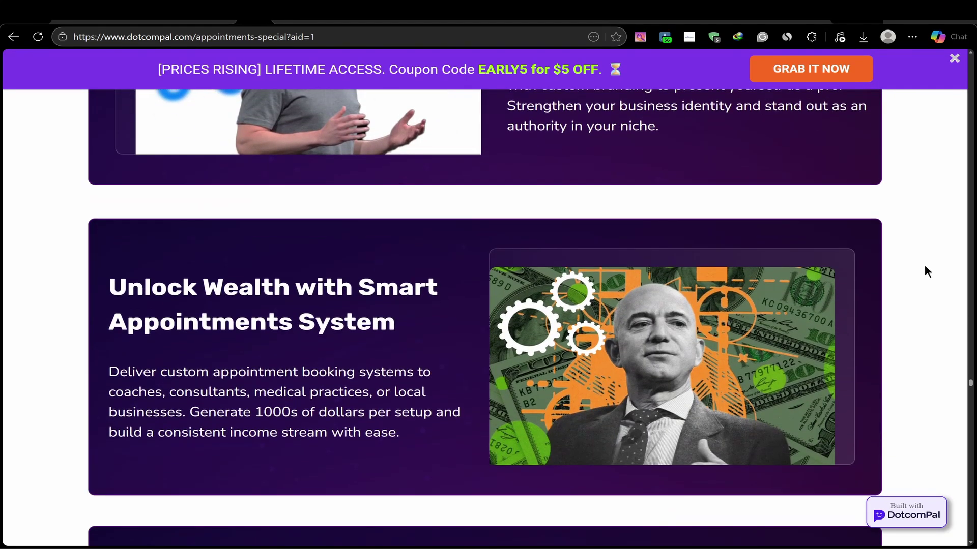
pyautogui.scroll(-12, 935, 285)
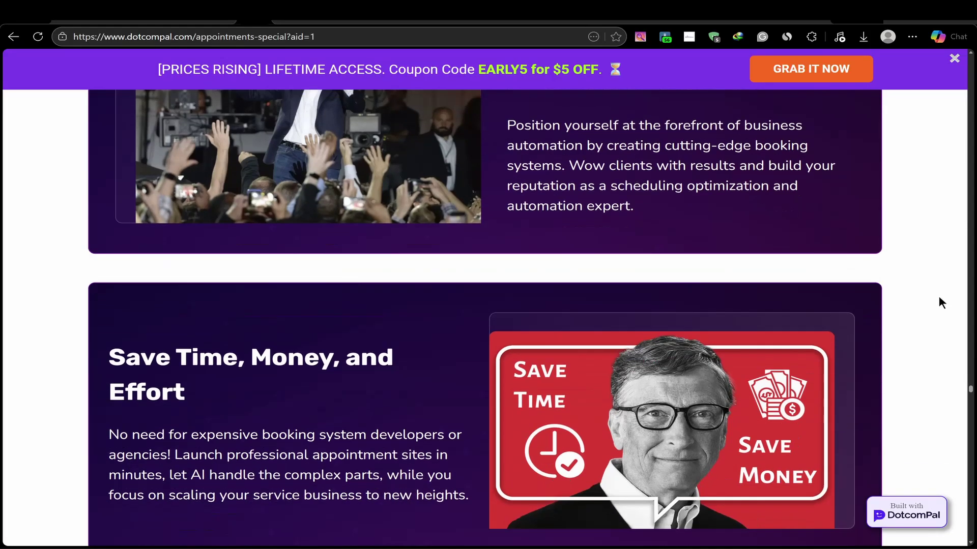
pyautogui.scroll(-4, 937, 309)
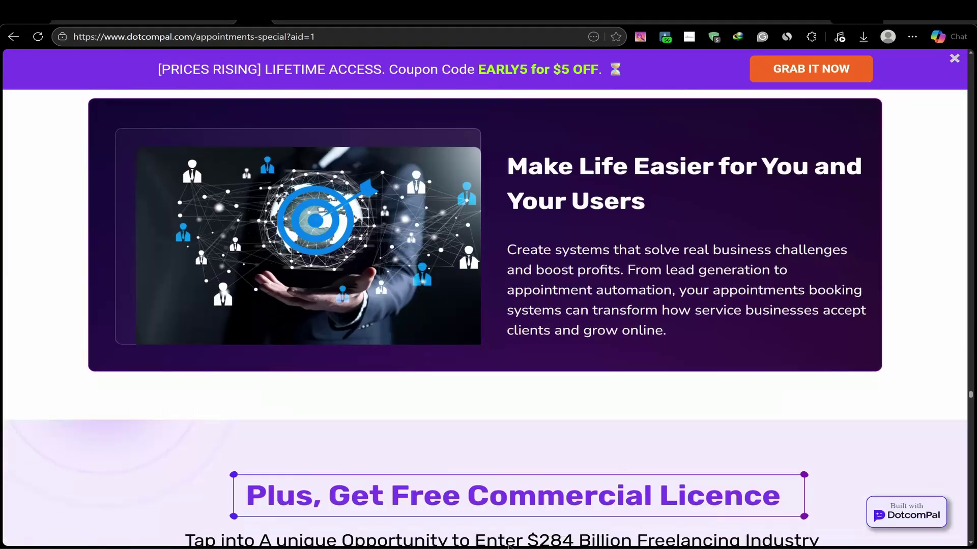